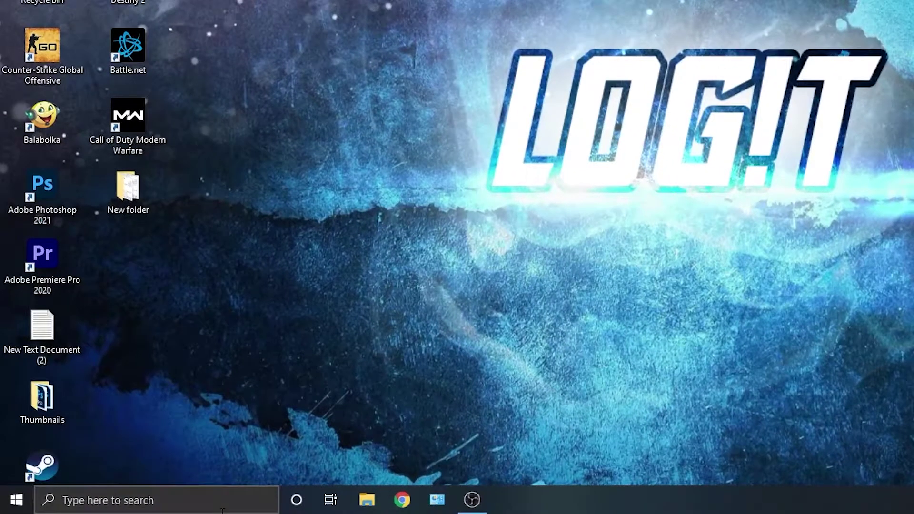
# Search Windows for "check" and open the Check for updates settings
pyautogui.click(221, 507)
pyautogui.write('check')
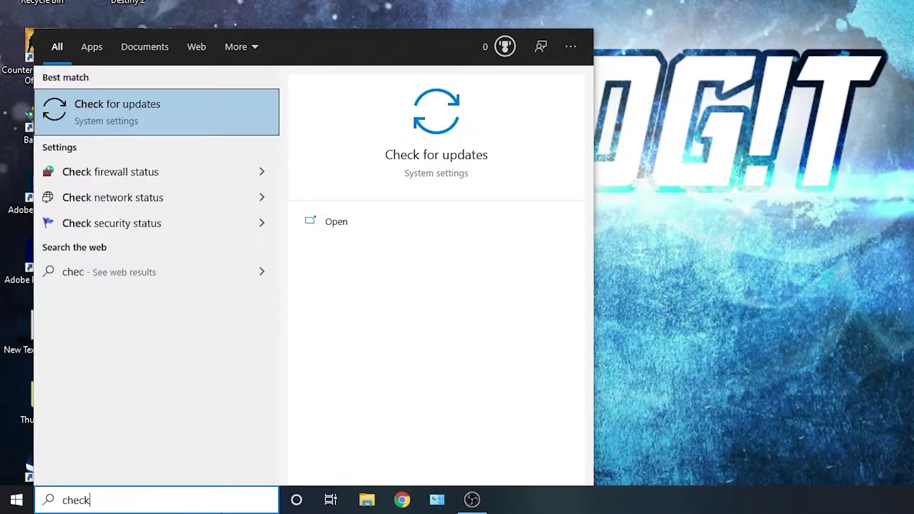
pyautogui.click(139, 107)
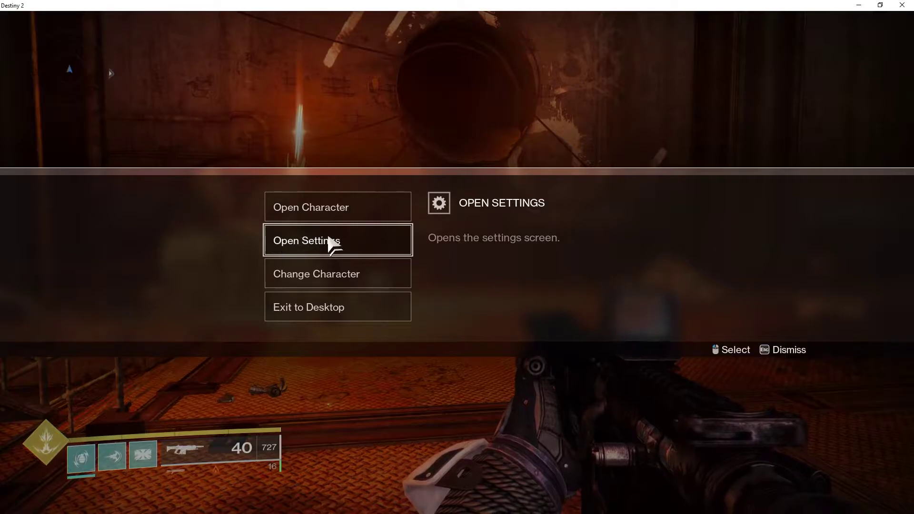
# In Destiny 2's video settings, set the window mode to Fullscreen and the resolution to 1920 x 1080
pyautogui.click(318, 243)
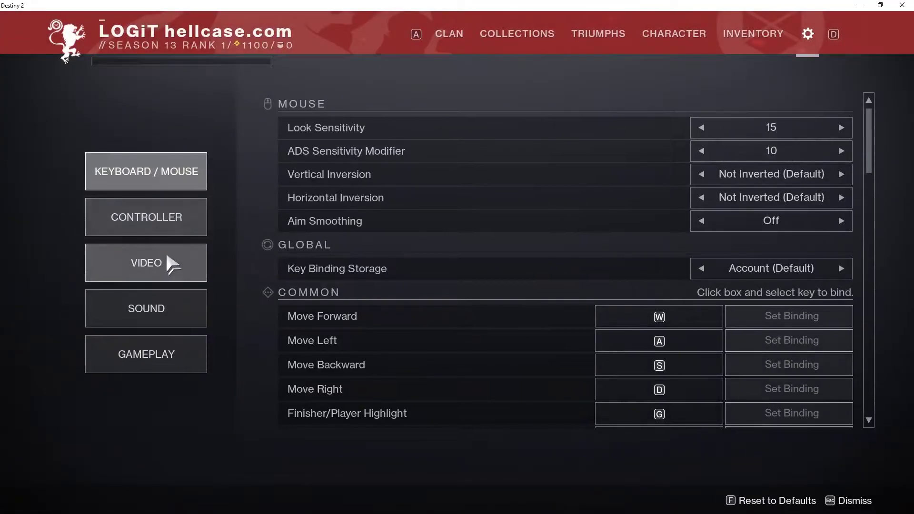
pyautogui.click(165, 262)
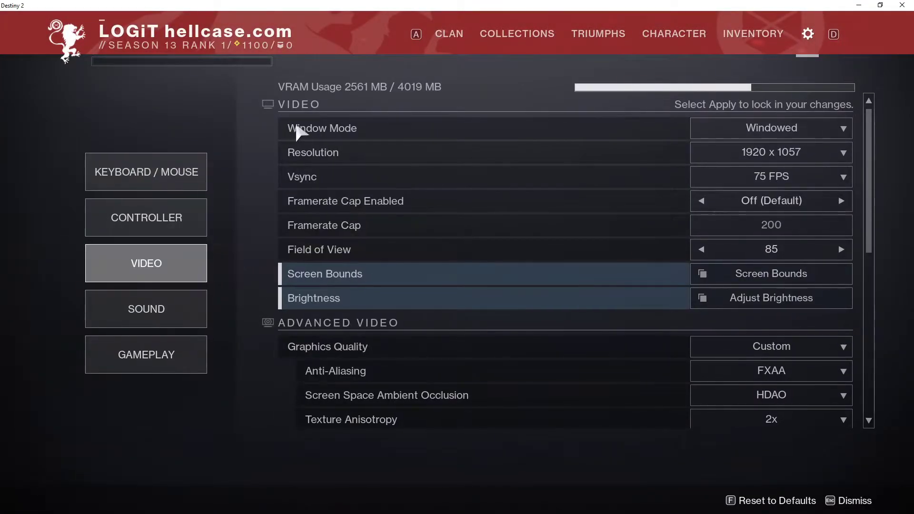
pyautogui.click(771, 126)
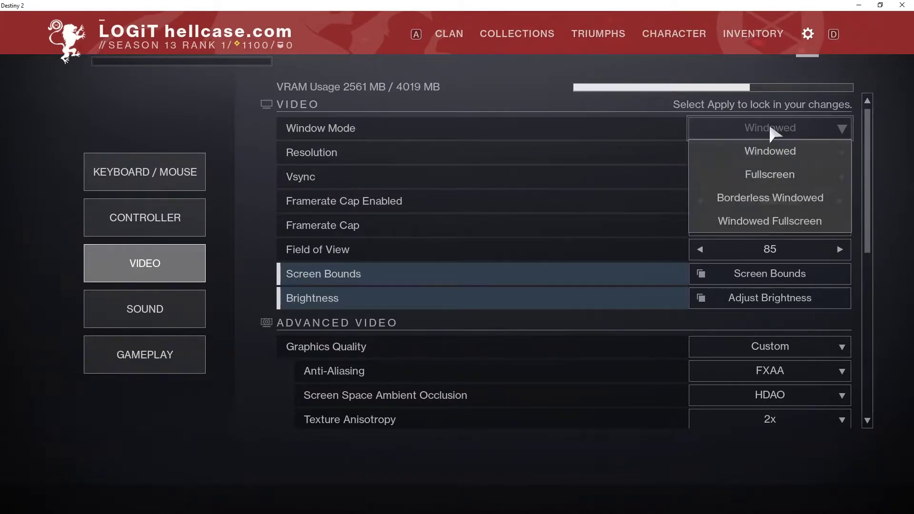
pyautogui.click(781, 175)
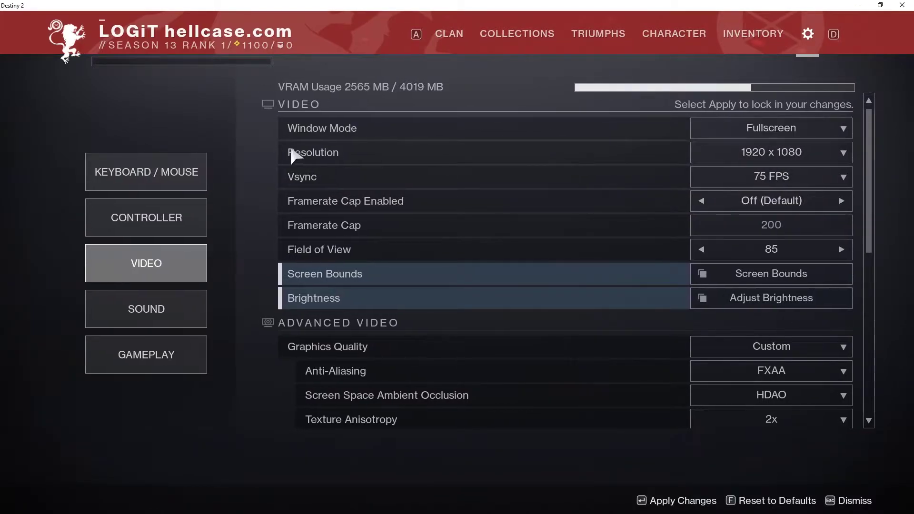
pyautogui.click(779, 148)
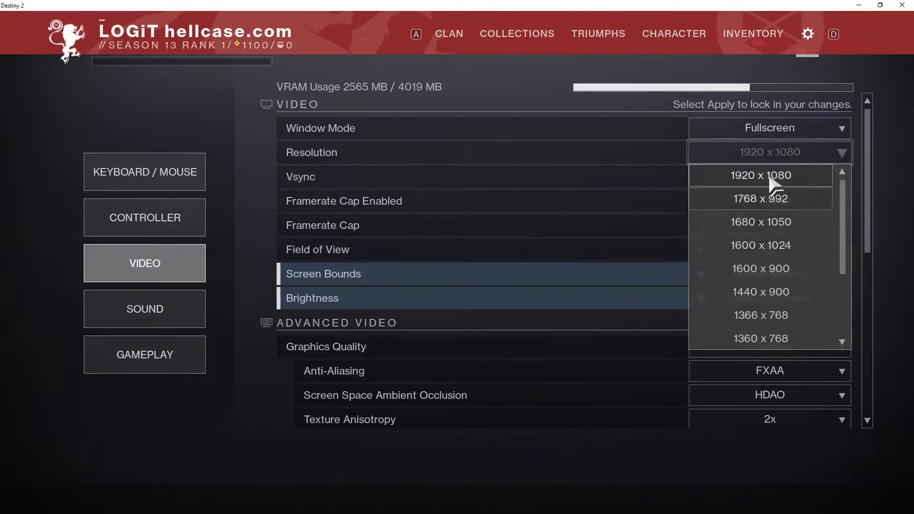
pyautogui.click(729, 174)
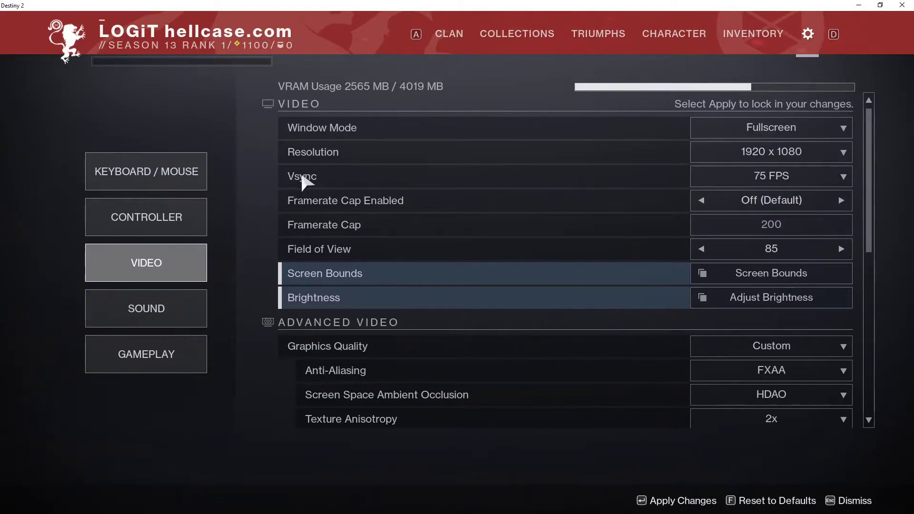
# Turn Vsync off and enable the framerate cap at 240
pyautogui.click(783, 176)
pyautogui.click(787, 199)
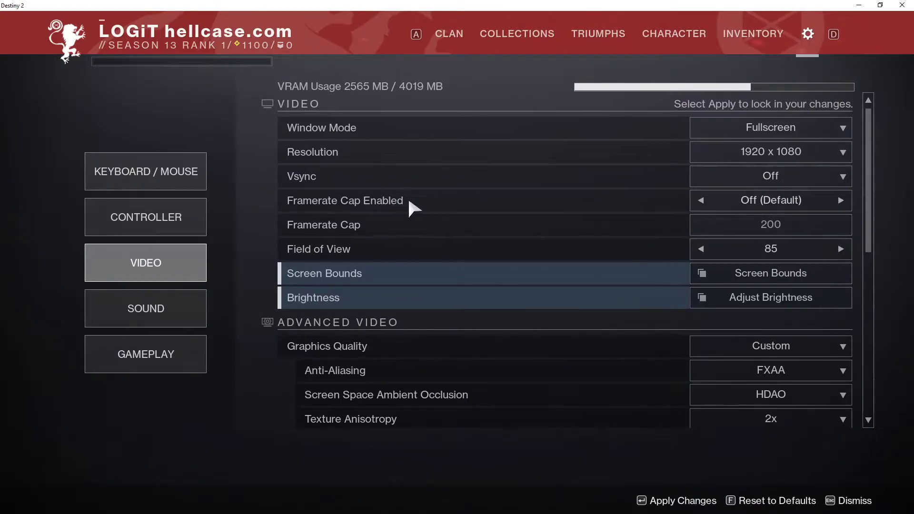
pyautogui.click(774, 204)
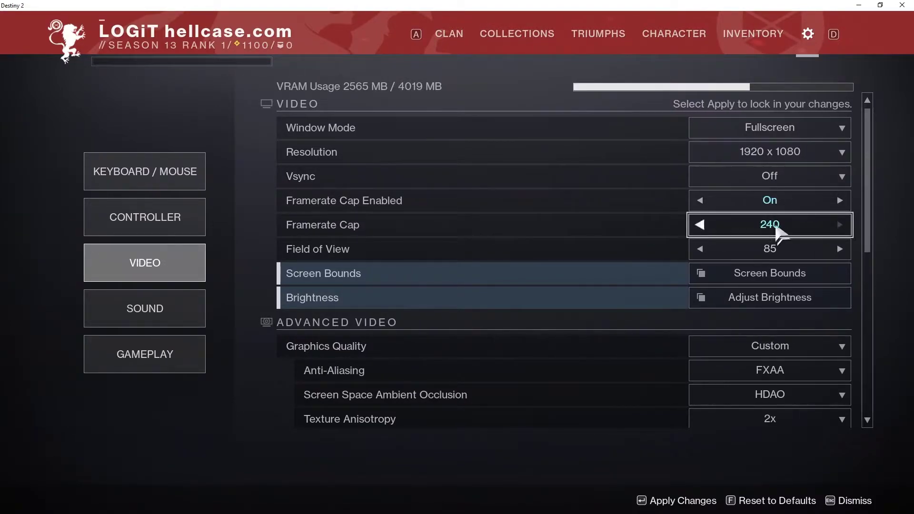
# Lower the field of view to 84 and turn anti-aliasing off
pyautogui.click(701, 249)
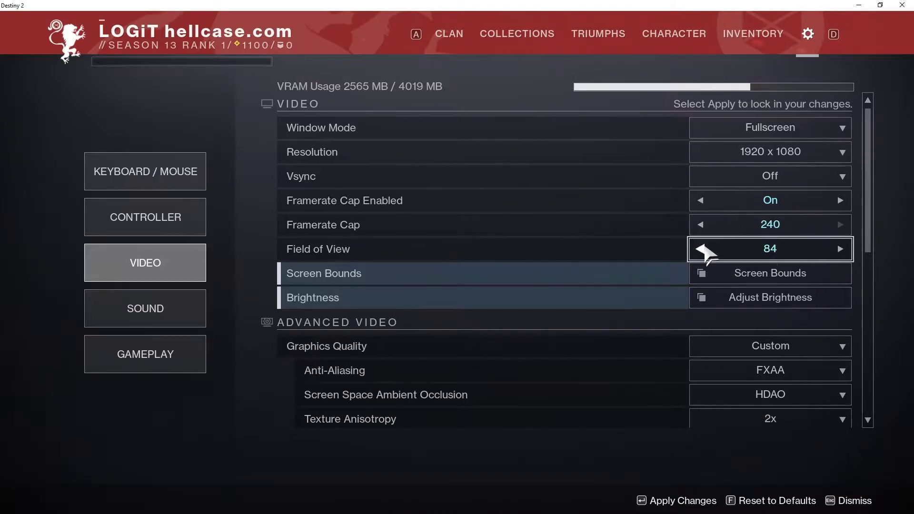
pyautogui.scroll(-3, 290, 188)
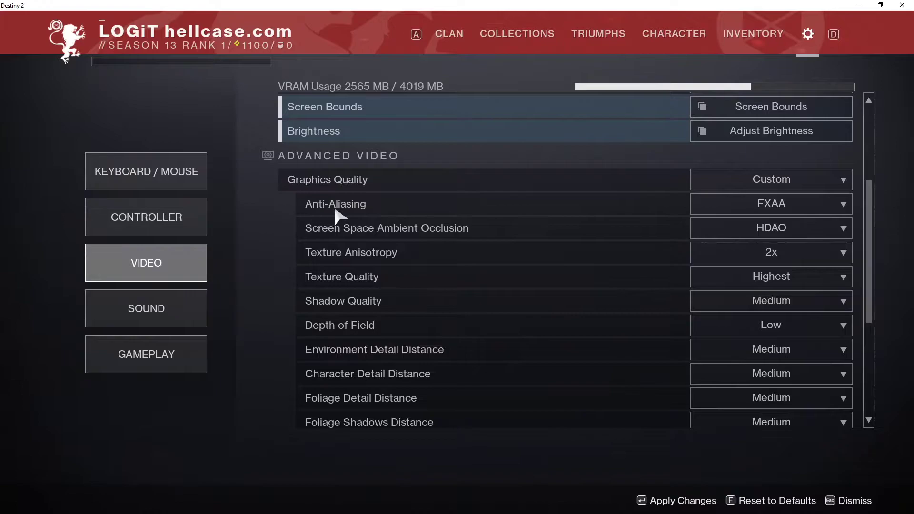
pyautogui.click(762, 204)
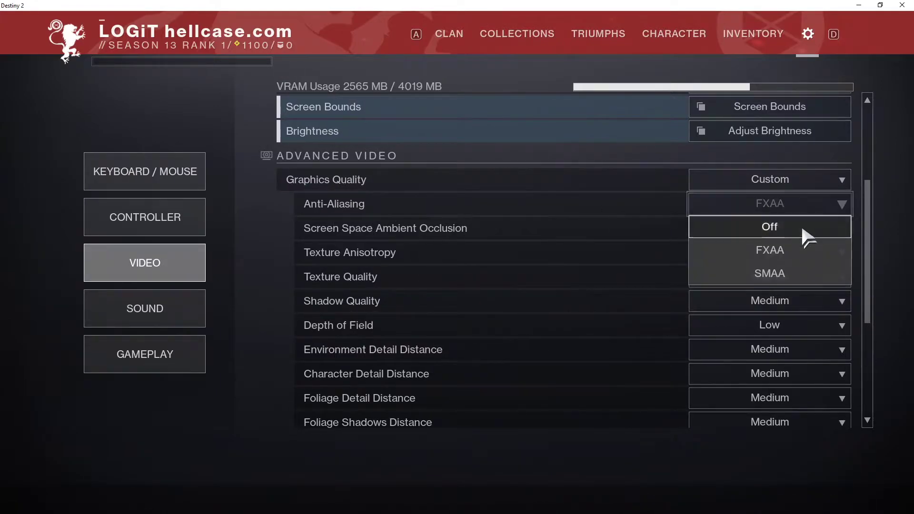
pyautogui.click(803, 229)
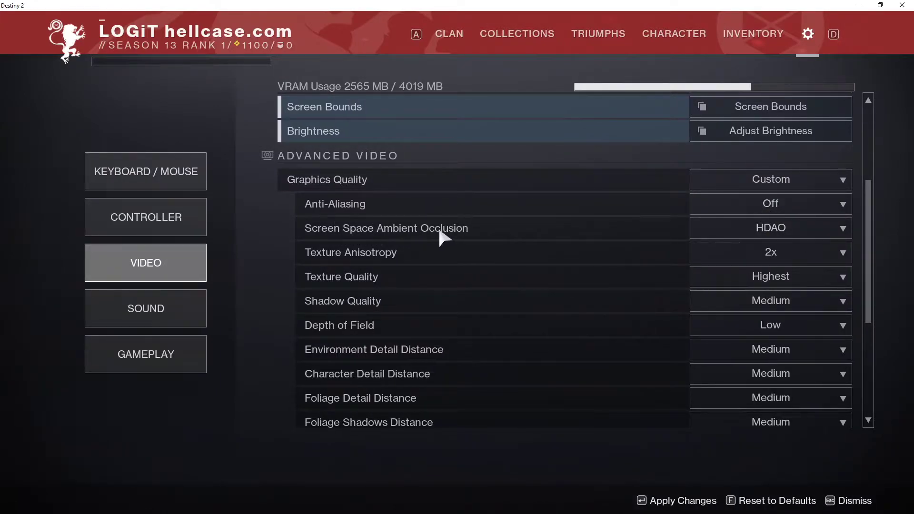
# Turn off screen space ambient occlusion and texture anisotropy
pyautogui.click(772, 229)
pyautogui.click(780, 251)
pyautogui.click(771, 252)
pyautogui.click(774, 270)
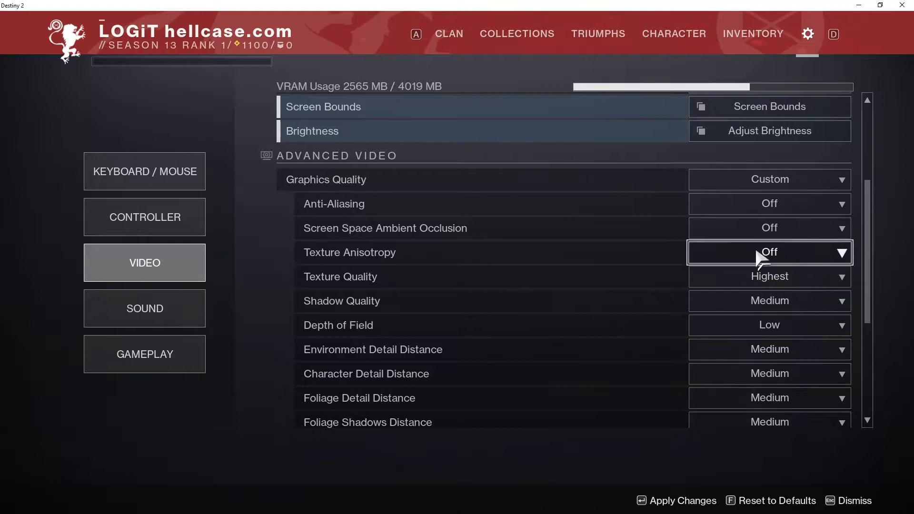
# Set both texture quality and shadow quality to Low
pyautogui.click(769, 279)
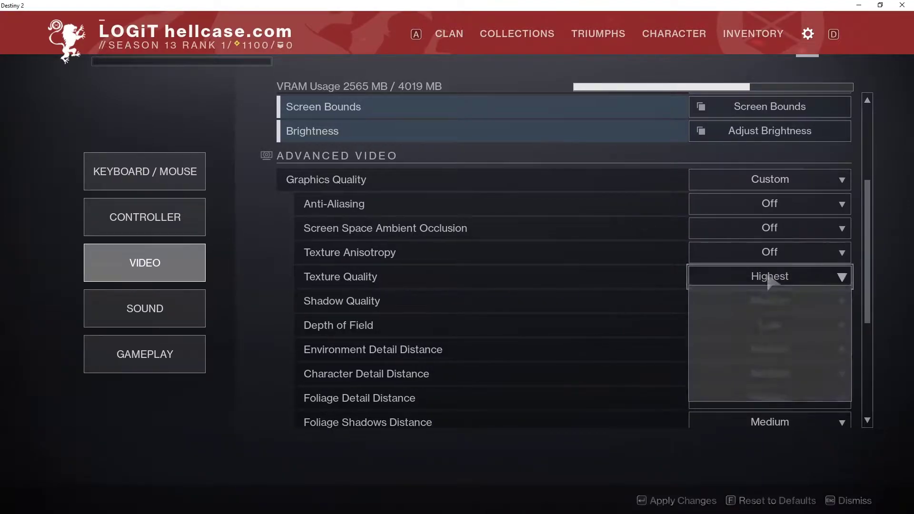
pyautogui.click(778, 326)
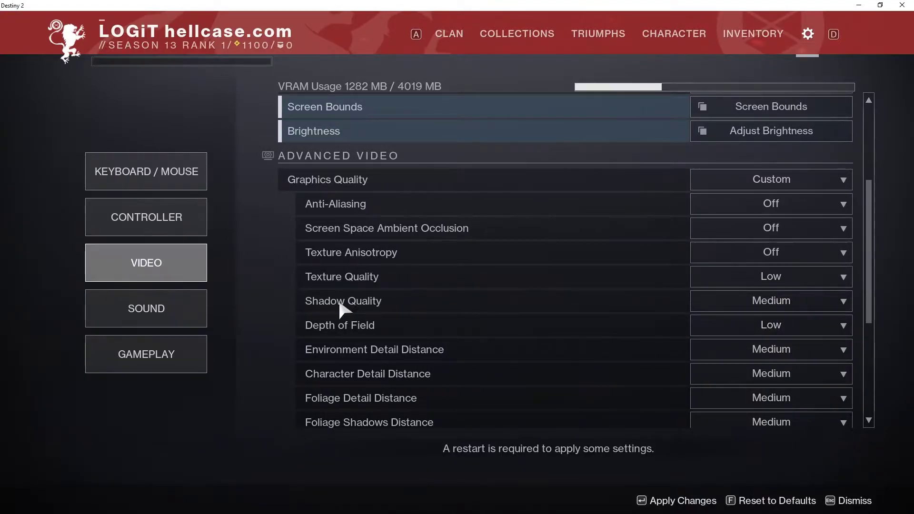
pyautogui.click(776, 302)
pyautogui.click(788, 346)
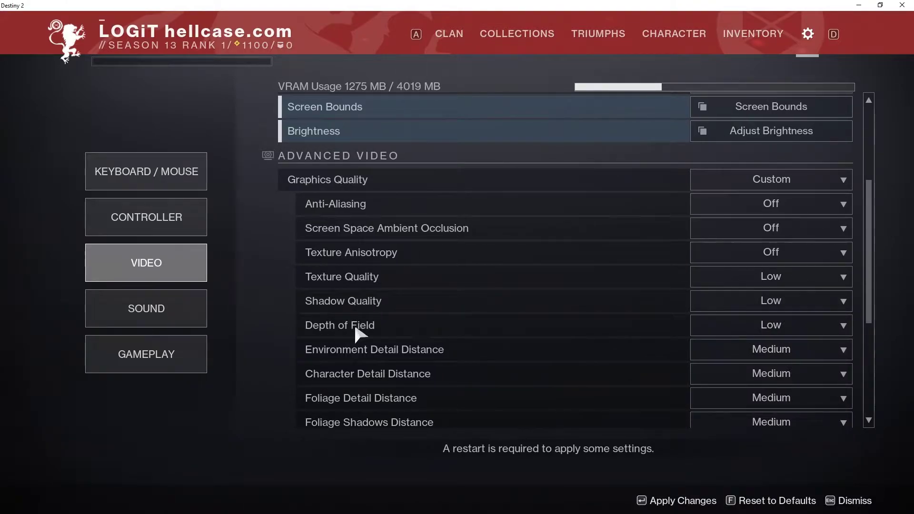
# Set depth of field and environment detail distance to Low
pyautogui.click(777, 325)
pyautogui.click(782, 349)
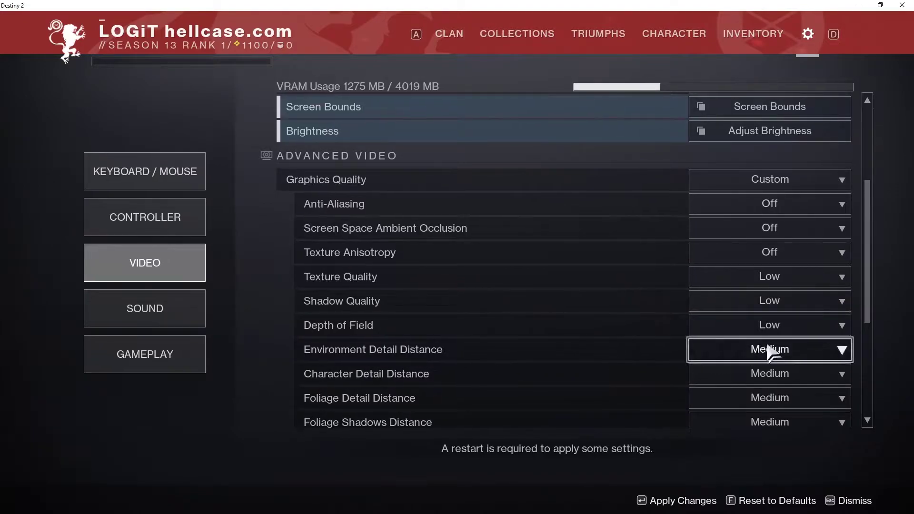
pyautogui.click(833, 351)
pyautogui.click(772, 372)
# Set character detail distance and foliage detail distance to Low
pyautogui.scroll(-5, 306, 252)
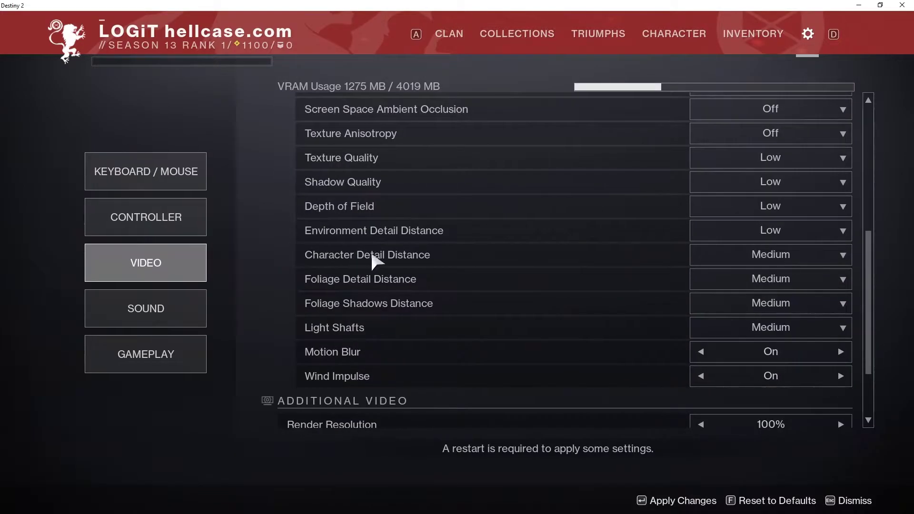
pyautogui.click(786, 256)
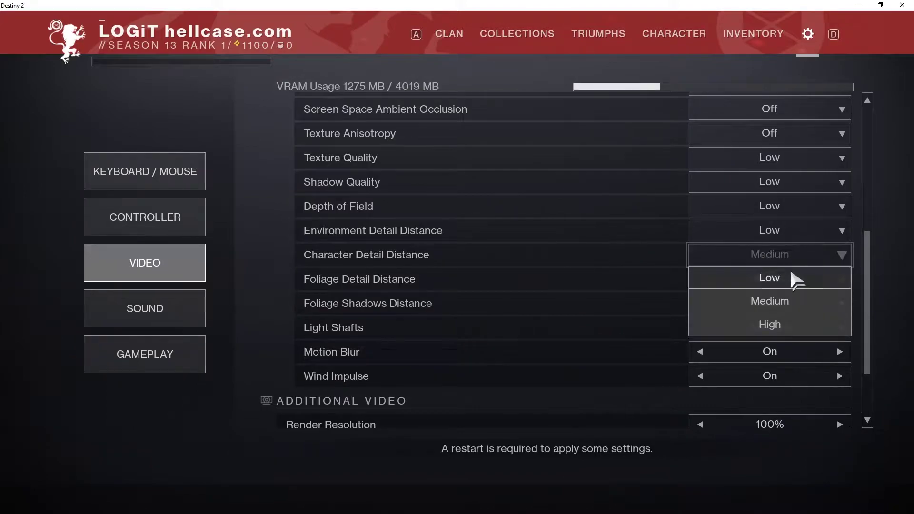
pyautogui.click(792, 278)
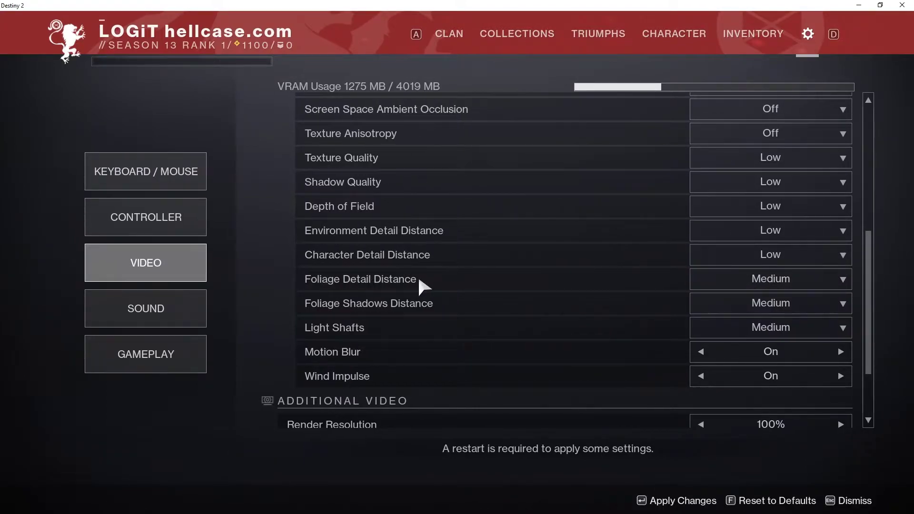
pyautogui.click(764, 282)
pyautogui.click(762, 300)
# Choose Medium for both foliage shadows distance and light shafts
pyautogui.click(828, 304)
pyautogui.click(786, 326)
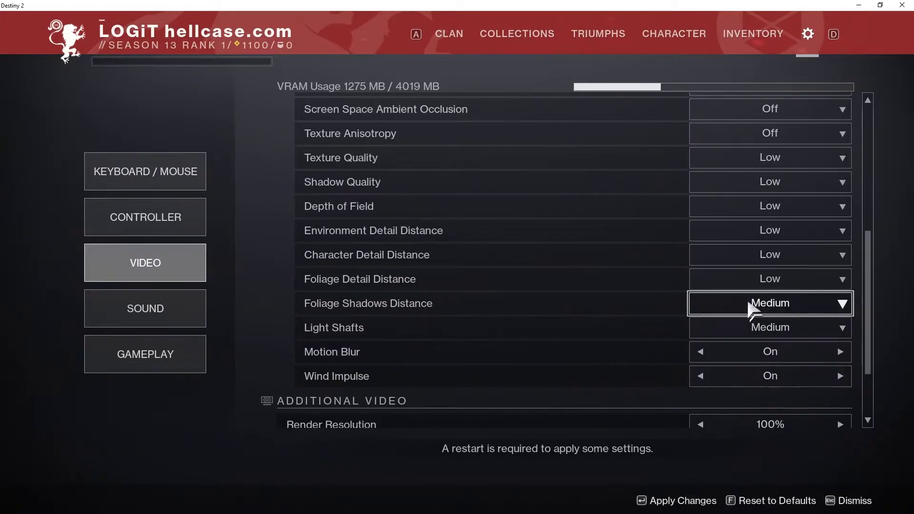
pyautogui.click(787, 327)
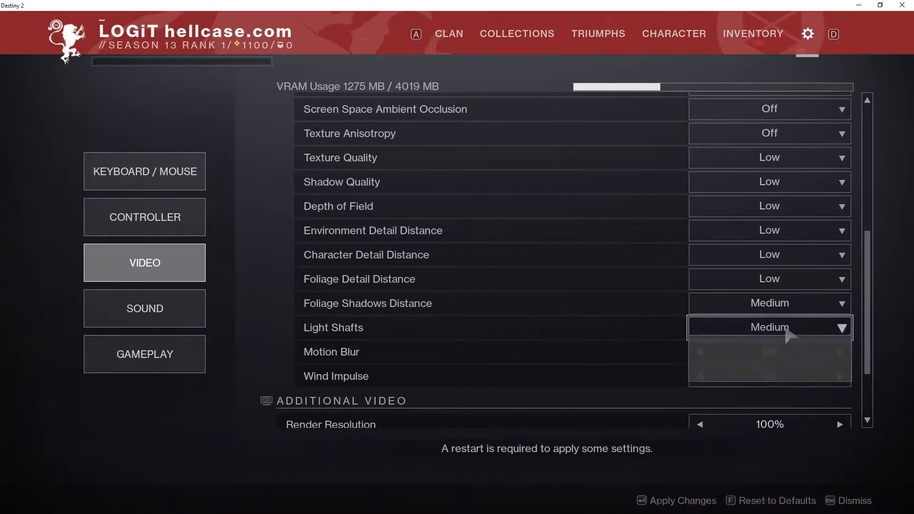
pyautogui.click(794, 348)
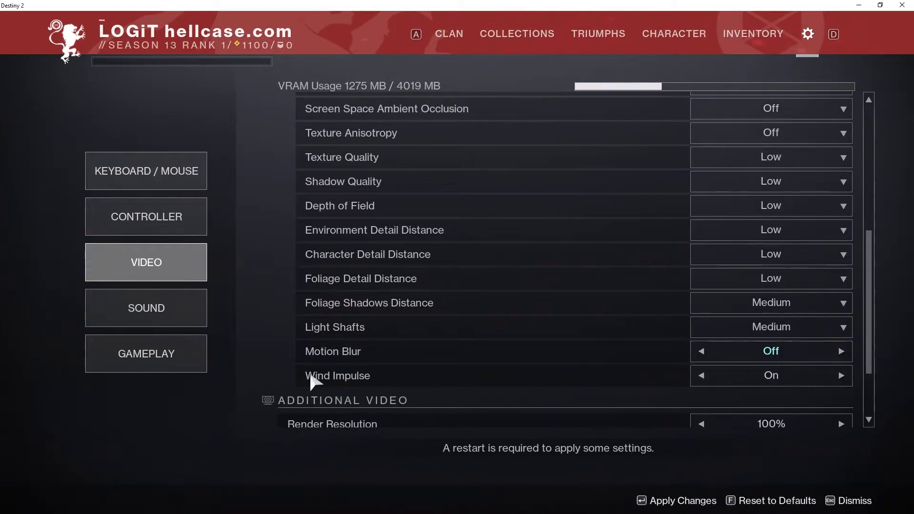
# Turn off the remaining effects: motion blur, wind impulse, chromatic aberration and film grain
pyautogui.click(703, 376)
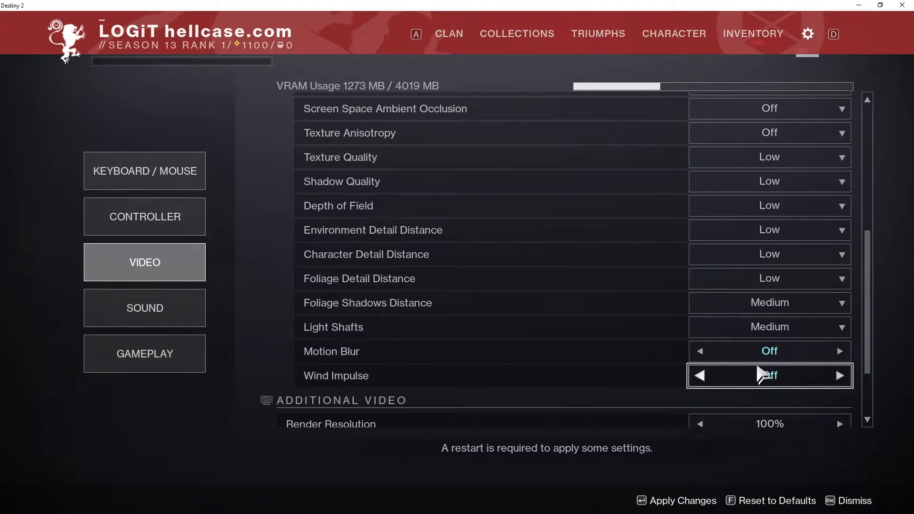
pyautogui.scroll(-3, 281, 336)
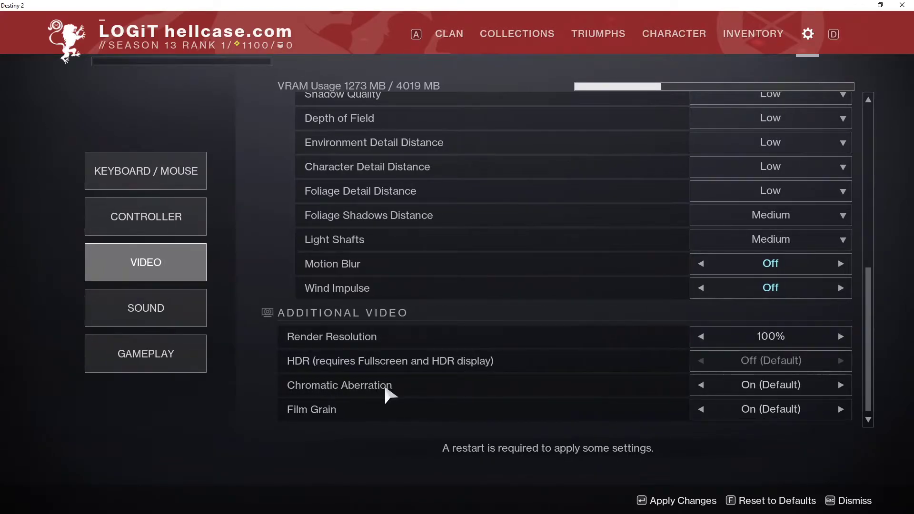
pyautogui.click(700, 385)
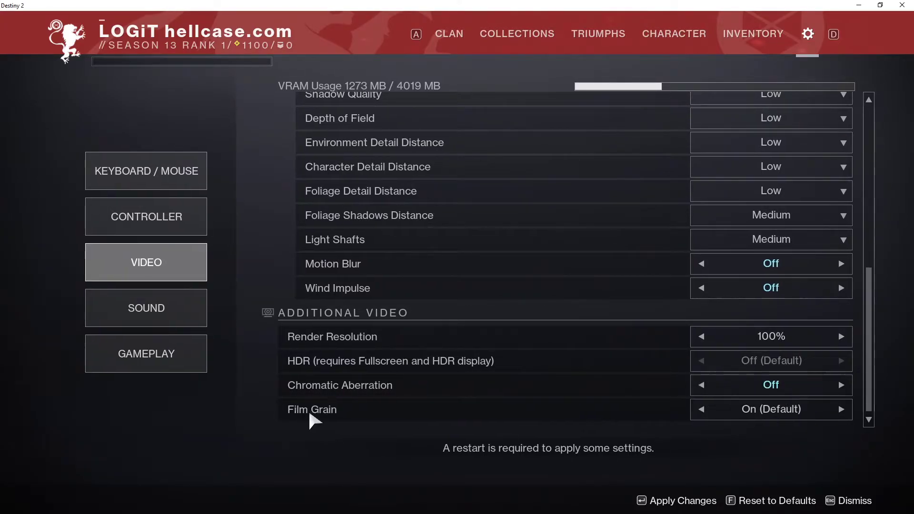
pyautogui.click(700, 409)
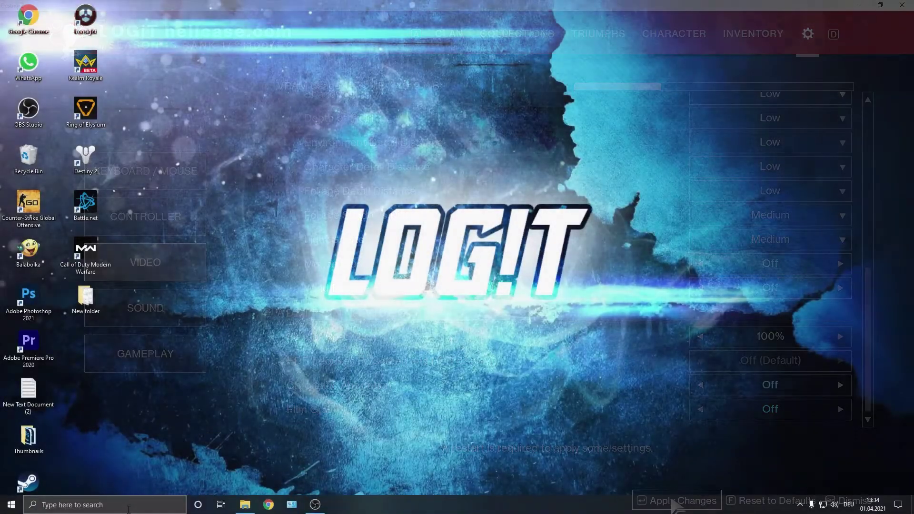
# Search Windows for "grap" and open the Graphics settings page
pyautogui.click(176, 505)
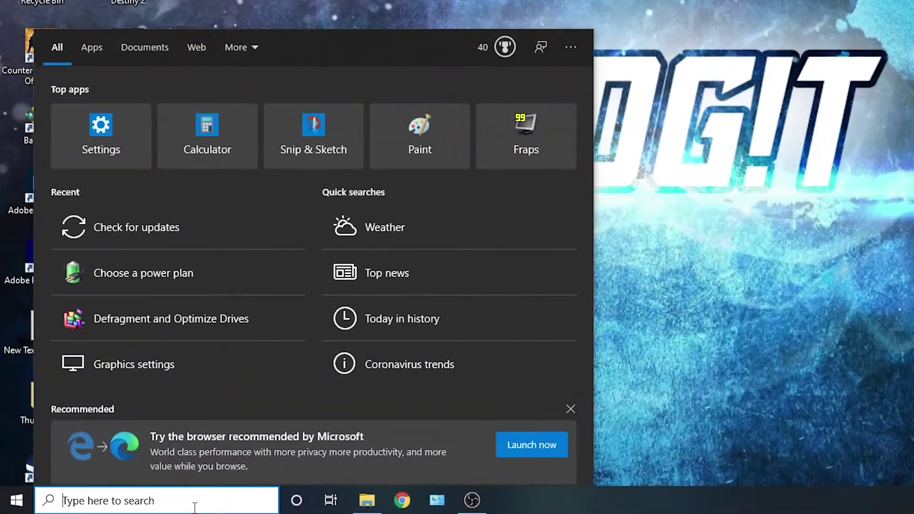
pyautogui.write('grap')
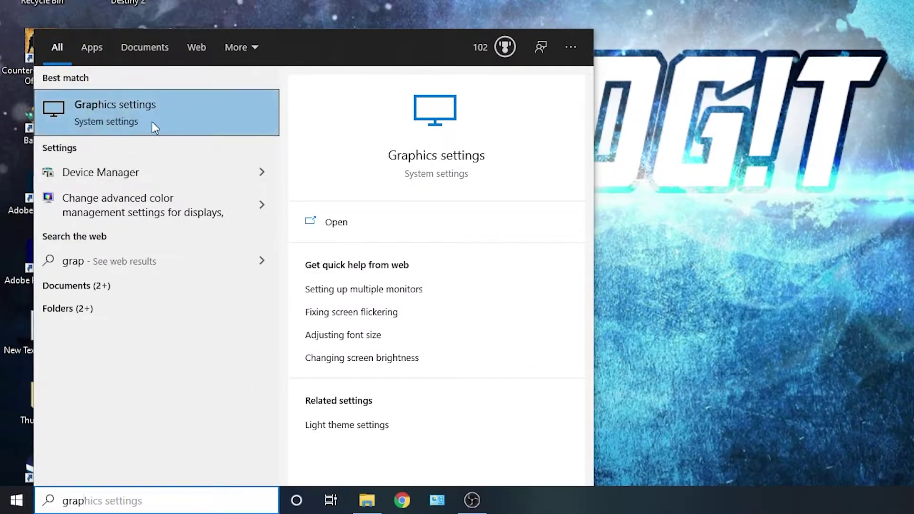
pyautogui.click(86, 108)
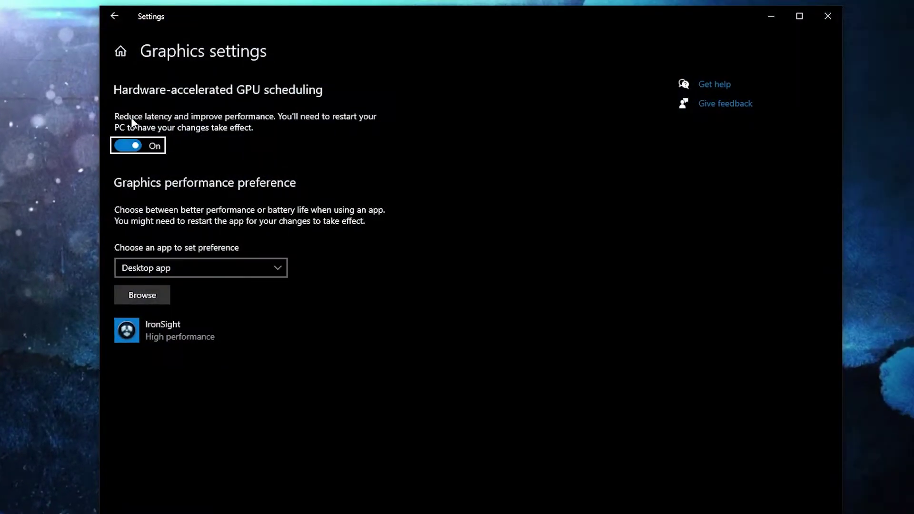
# Browse for a desktop app to add to the graphics performance preferences and open the Steam folder in D:\Games
pyautogui.click(143, 295)
pyautogui.doubleClick(241, 203)
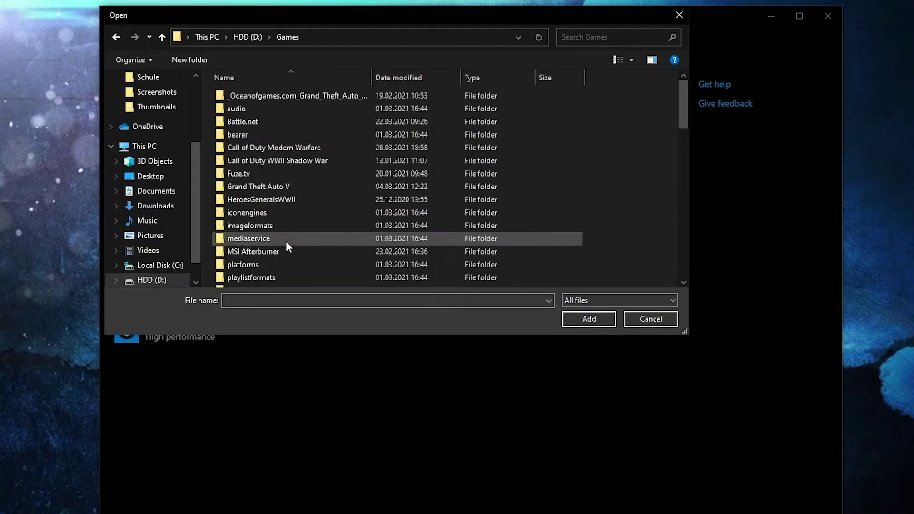
pyautogui.scroll(-8, 286, 248)
pyautogui.click(233, 190)
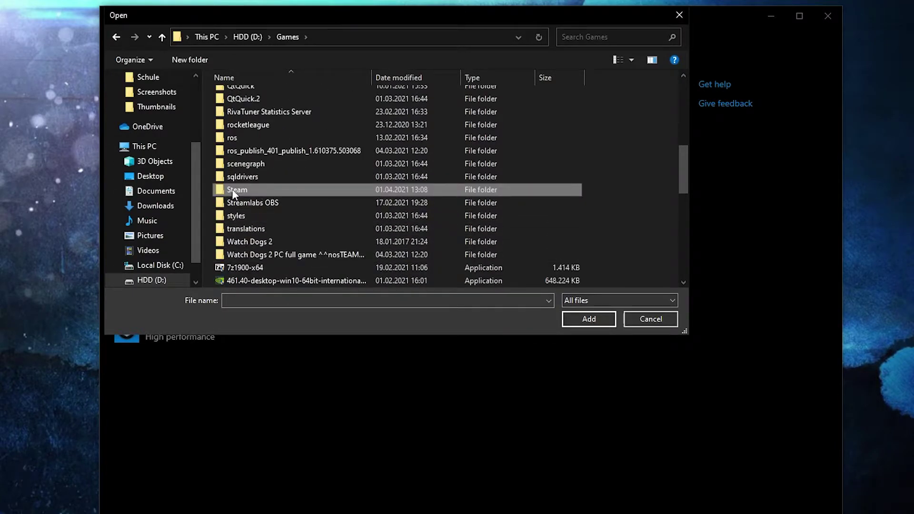
pyautogui.doubleClick(264, 188)
pyautogui.scroll(-2, 277, 224)
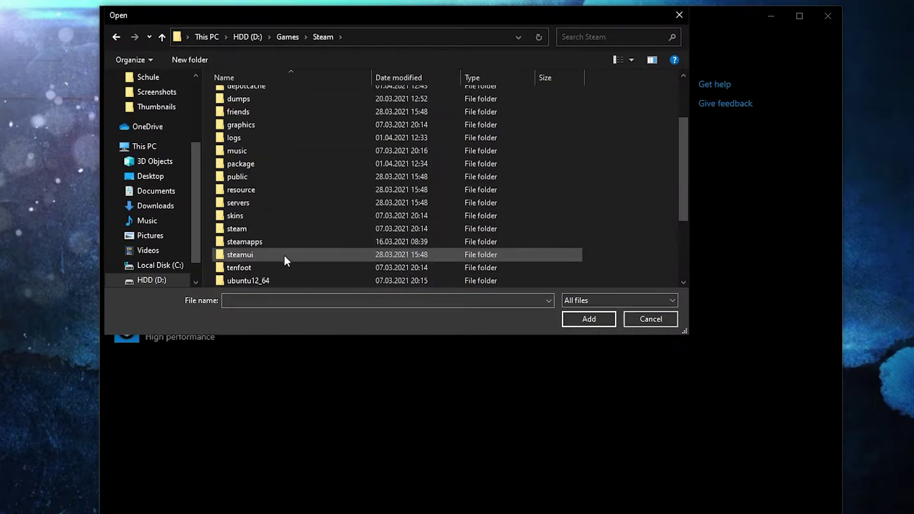
# Open the Destiny 2 folder under steamapps\common and select the destiny2 application
pyautogui.click(223, 241)
pyautogui.doubleClick(269, 241)
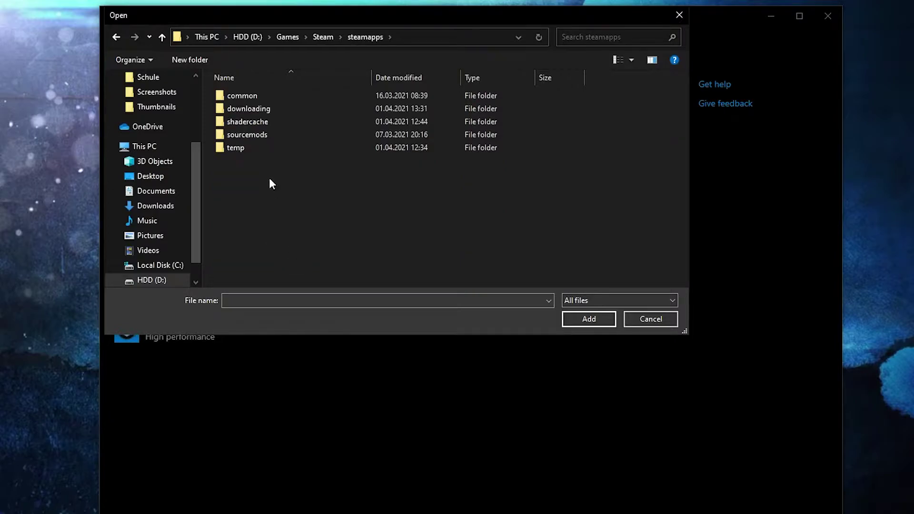
pyautogui.click(224, 96)
pyautogui.doubleClick(257, 95)
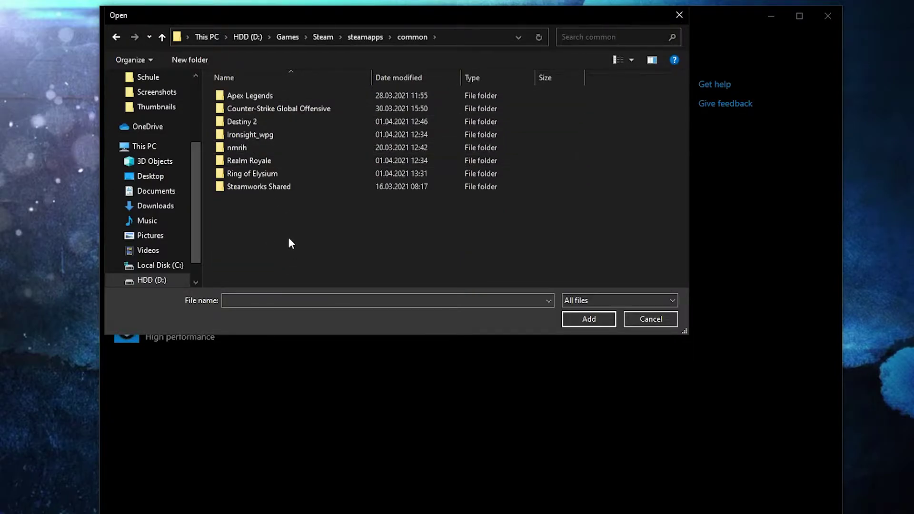
pyautogui.click(248, 122)
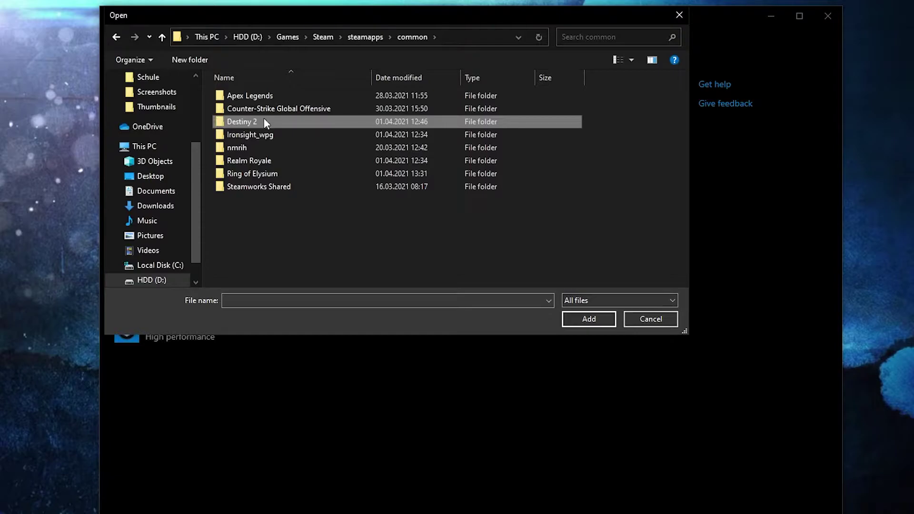
pyautogui.doubleClick(265, 123)
pyautogui.click(262, 122)
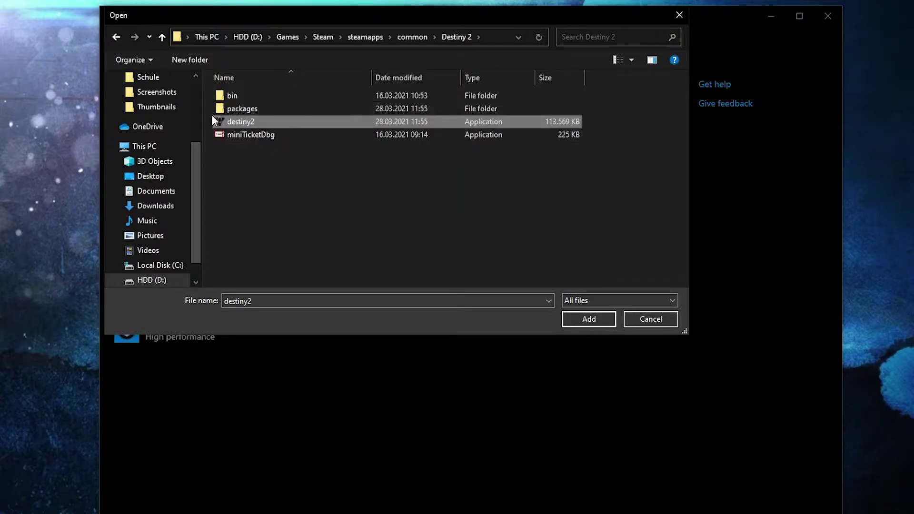
# In the destiny2 file's compatibility properties, override the high DPI scaling behavior with scaling performed by Application
pyautogui.rightClick(265, 121)
pyautogui.click(316, 399)
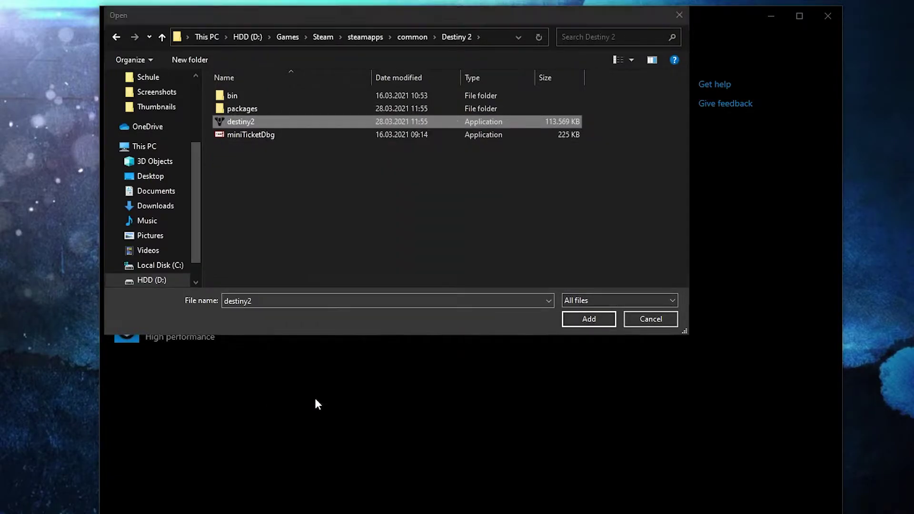
pyautogui.click(381, 162)
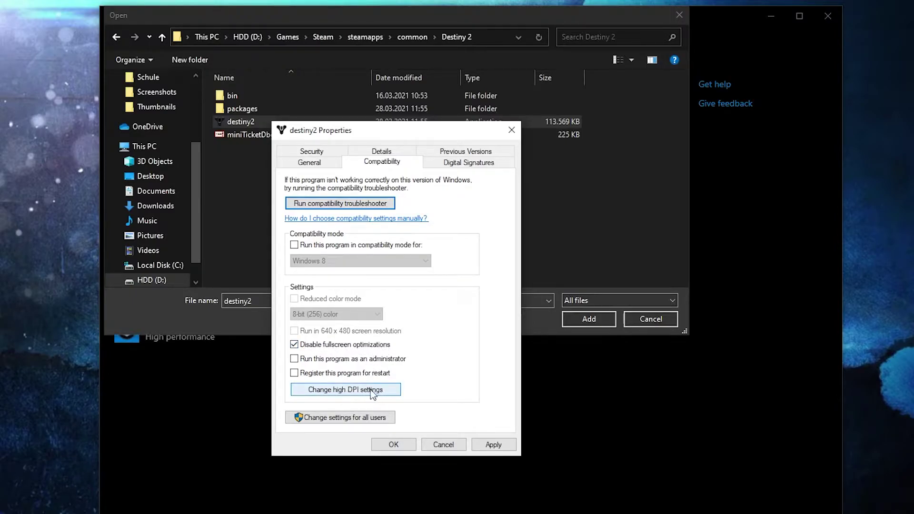
pyautogui.click(342, 390)
pyautogui.click(333, 371)
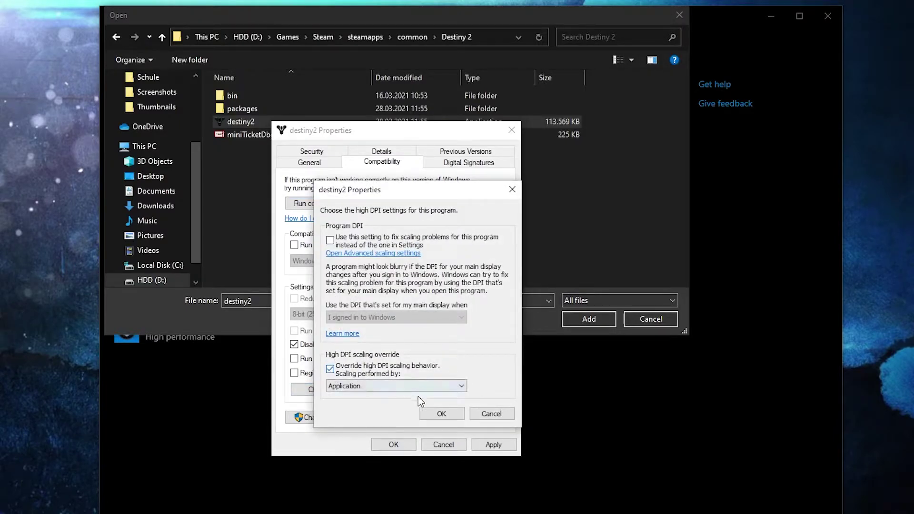
pyautogui.click(442, 414)
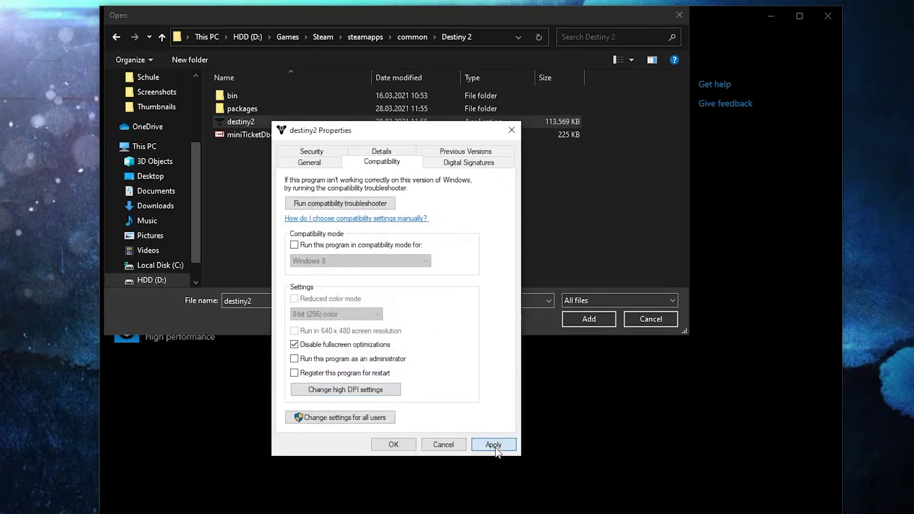
pyautogui.click(395, 445)
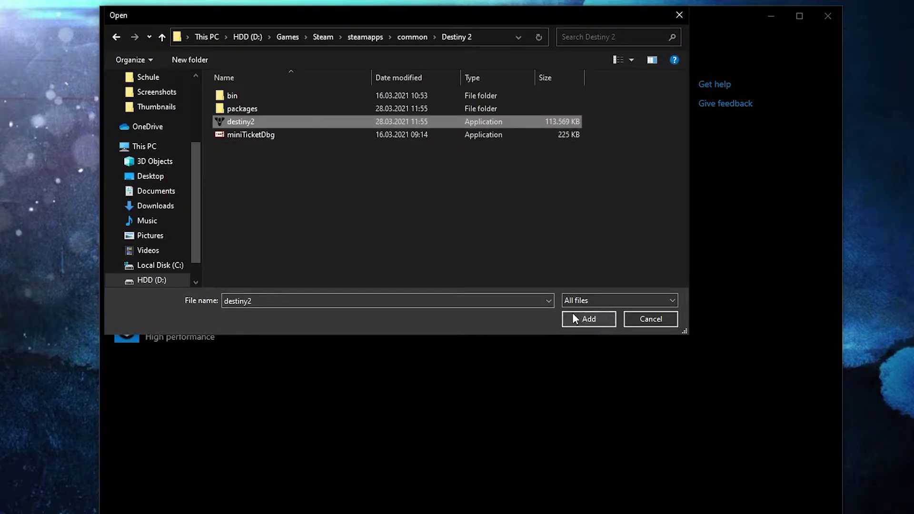
# Add destiny2 to the graphics performance preferences and set its preference to High performance
pyautogui.click(586, 319)
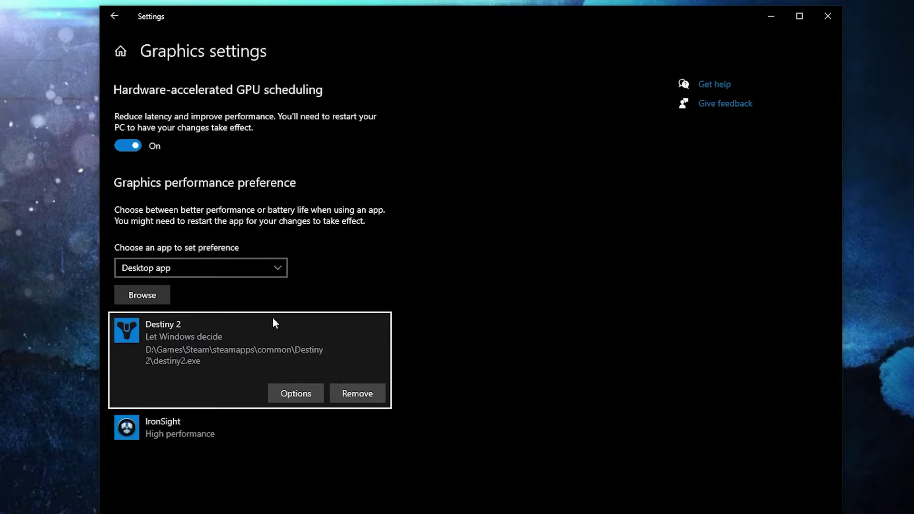
pyautogui.click(298, 389)
pyautogui.click(367, 323)
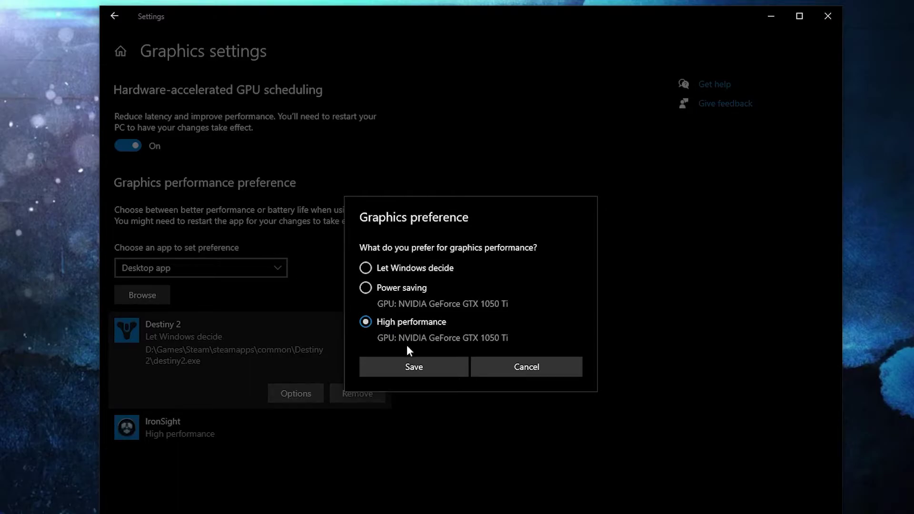
pyautogui.click(414, 368)
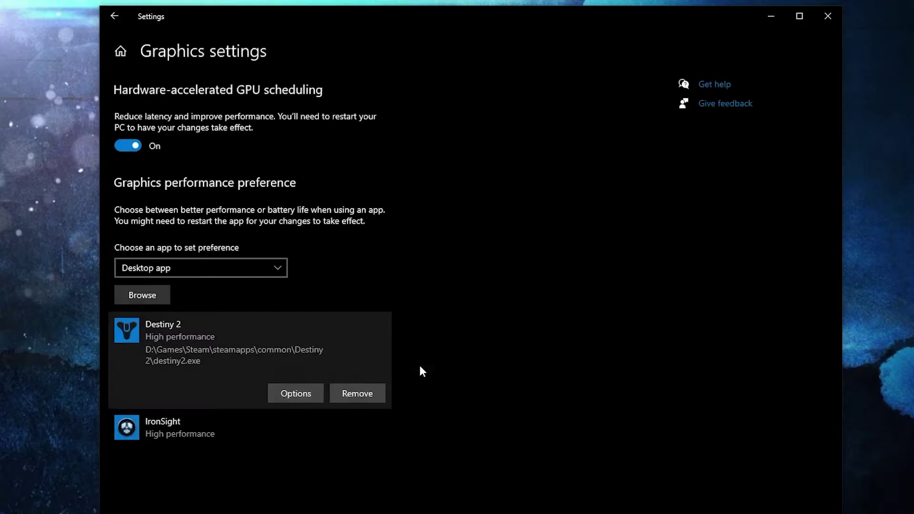
# Check the Xbox Game Bar and Game Mode states in the Windows Gaming settings
pyautogui.click(120, 53)
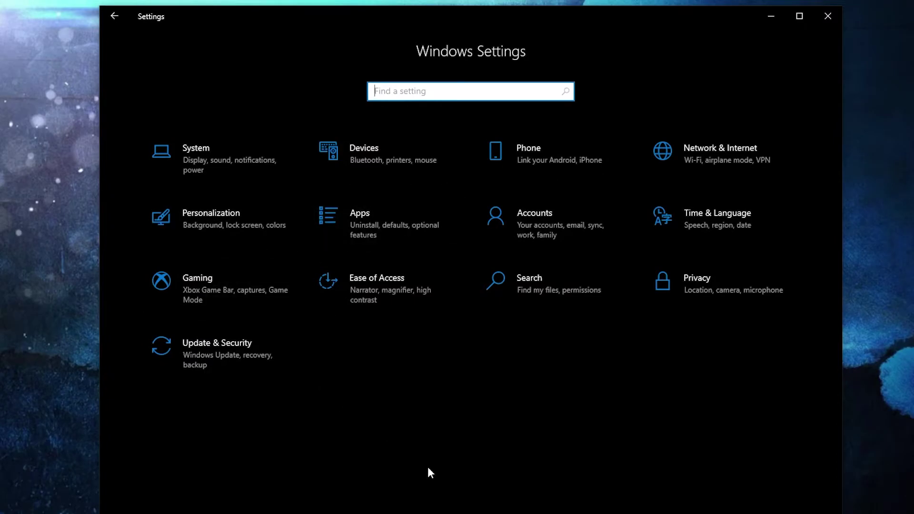
pyautogui.click(219, 288)
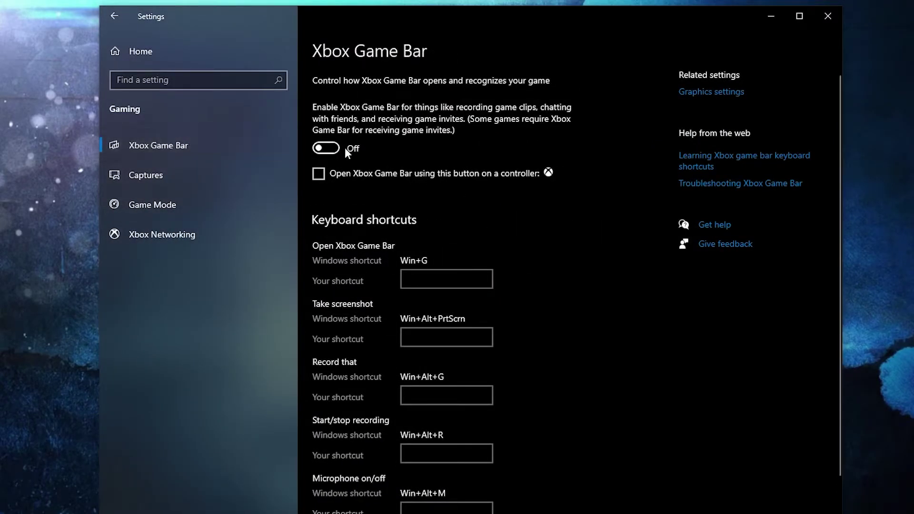
pyautogui.click(144, 210)
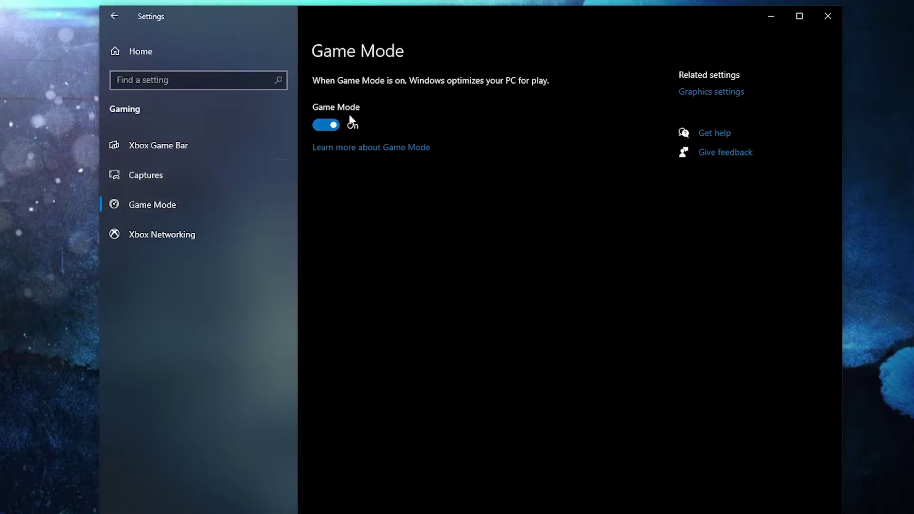
pyautogui.click(707, 96)
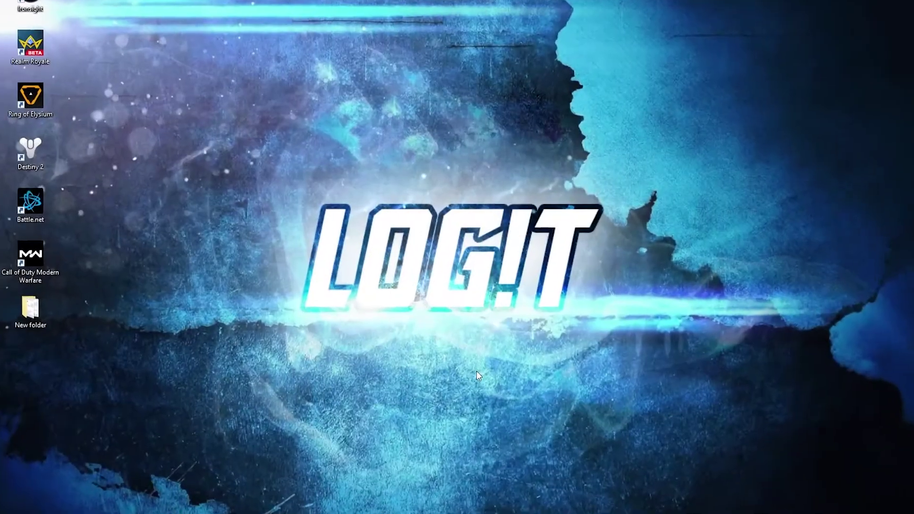
# Switch to NVIDIA Control Panel and apply the "Use the advanced 3D image settings" option
pyautogui.rightClick(530, 138)
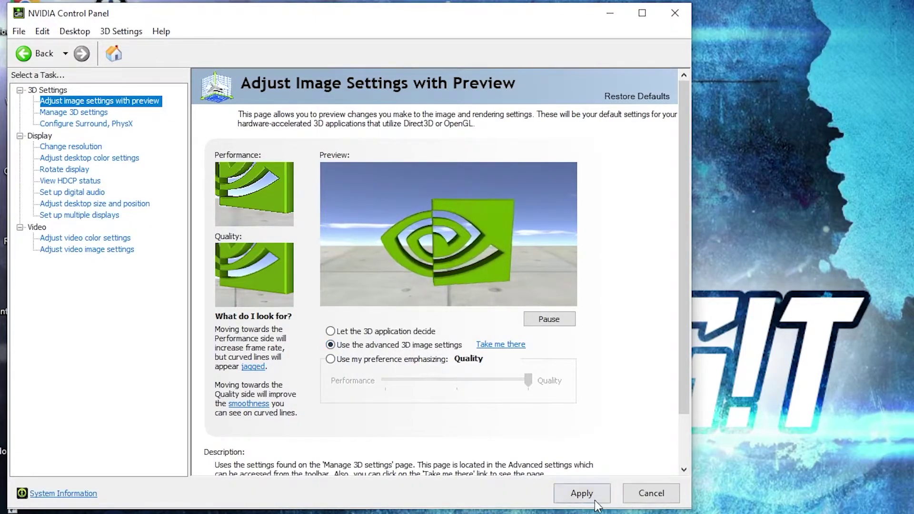
pyautogui.click(580, 494)
# Add Destiny 2 as a program to customize in the program-specific 3D settings
pyautogui.click(58, 113)
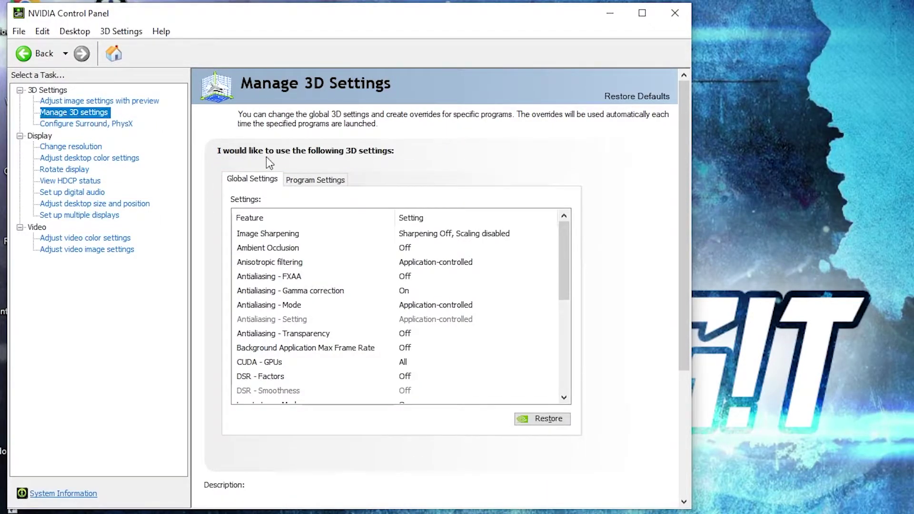
pyautogui.click(320, 181)
pyautogui.click(326, 216)
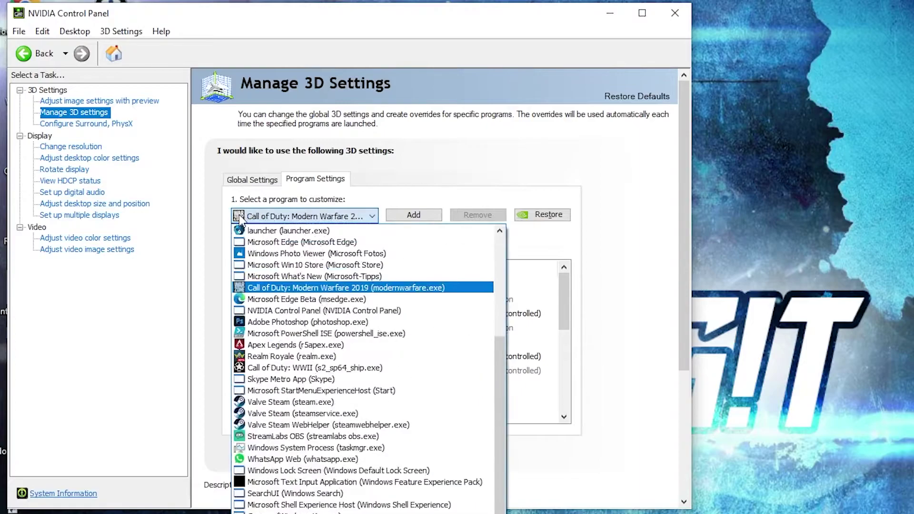
pyautogui.scroll(5, 384, 256)
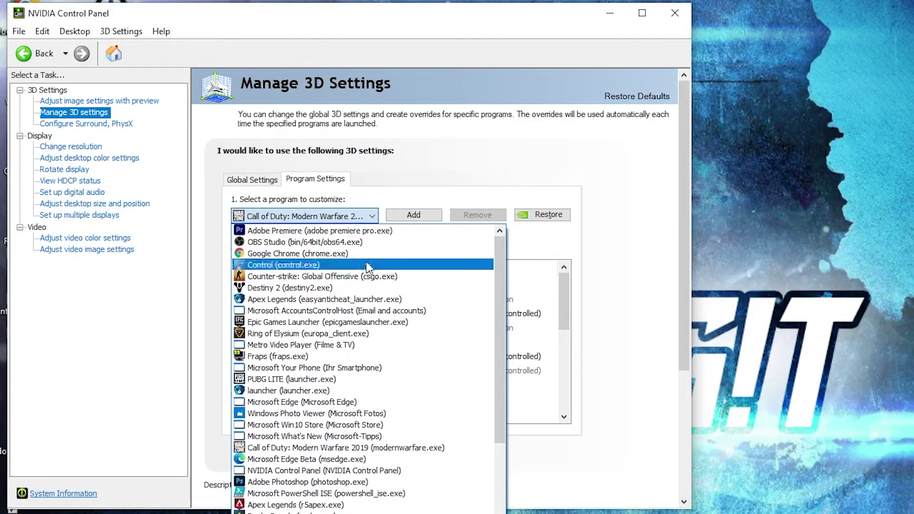
pyautogui.click(365, 214)
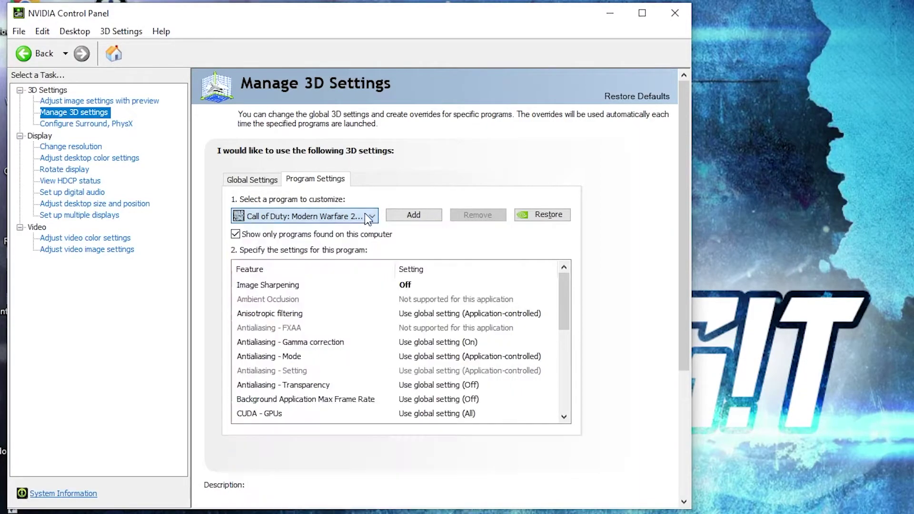
pyautogui.click(410, 208)
pyautogui.click(255, 195)
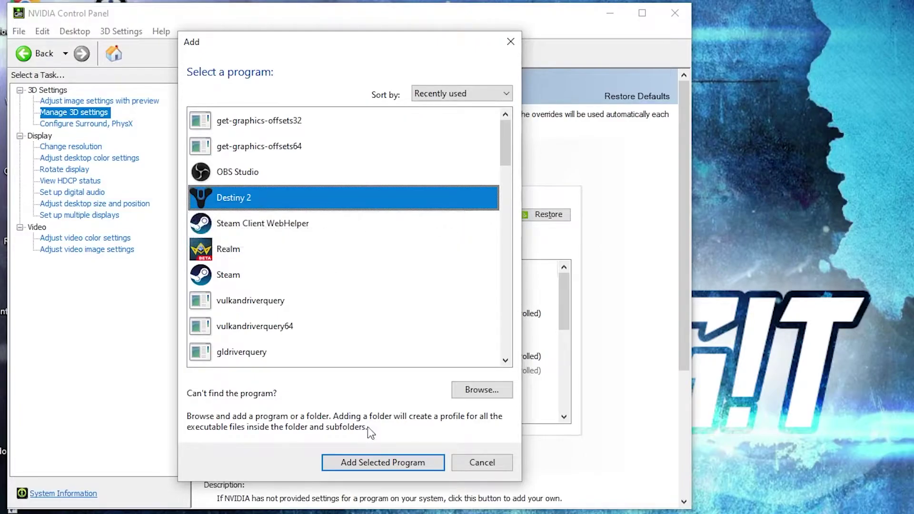
pyautogui.click(388, 462)
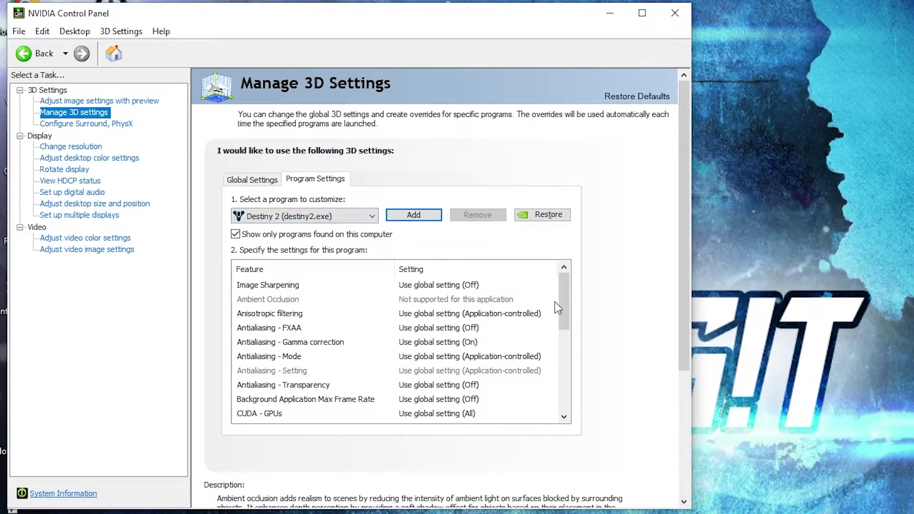
# For Destiny 2, set OpenGL rendering GPU to GeForce GTX 1050 Ti and power management mode to Prefer maximum performance
pyautogui.scroll(-5, 555, 302)
pyautogui.click(268, 300)
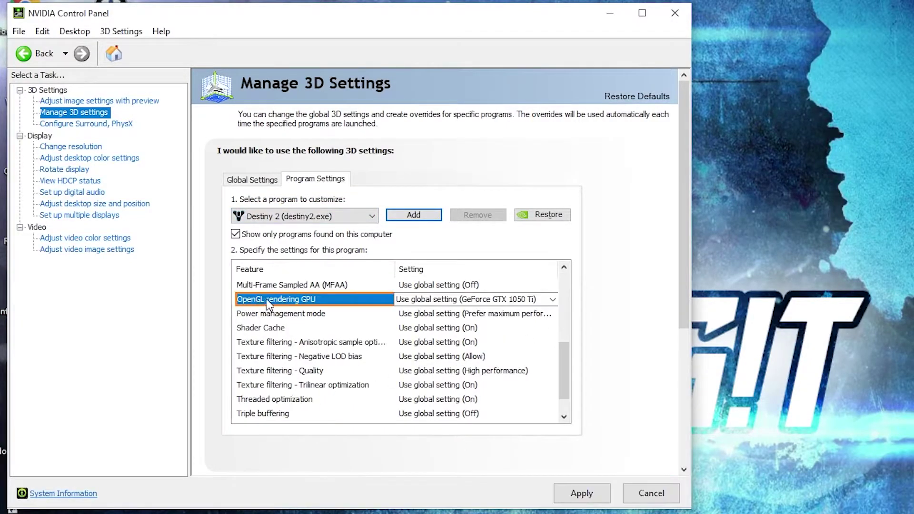
pyautogui.click(407, 296)
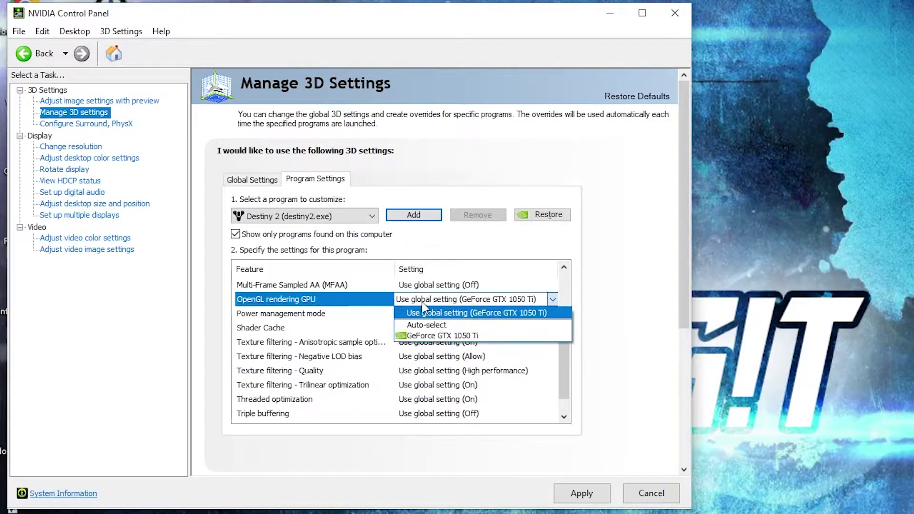
pyautogui.click(444, 336)
pyautogui.scroll(-1, 333, 324)
pyautogui.click(248, 286)
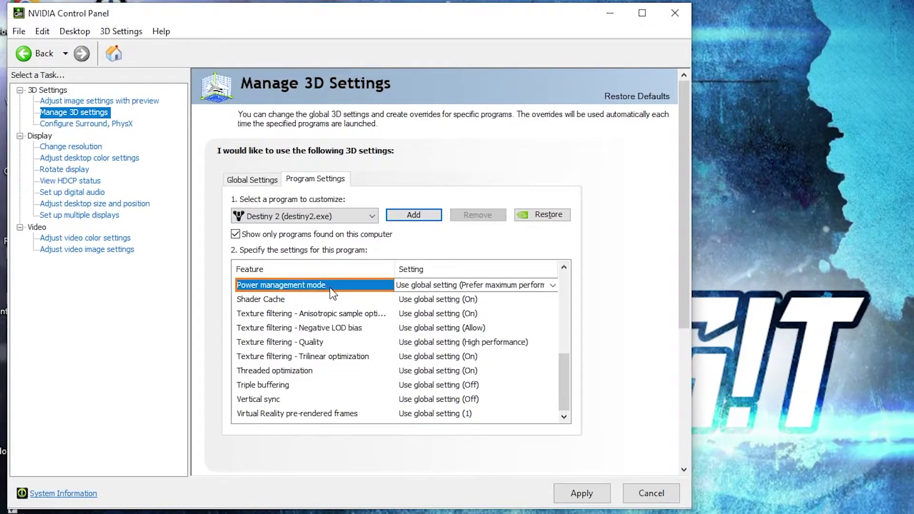
pyautogui.click(403, 287)
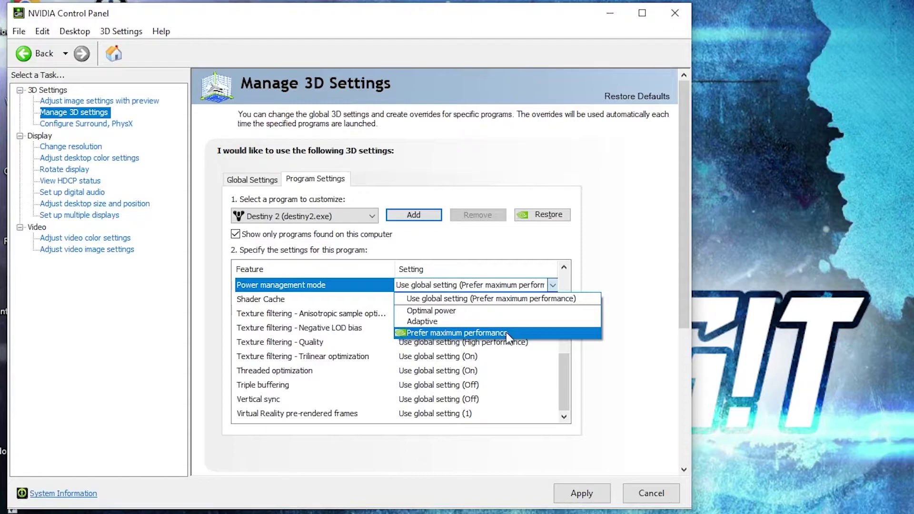
pyautogui.click(439, 333)
# Set Destiny 2's texture filtering quality to High performance and threaded optimization to On
pyautogui.click(239, 342)
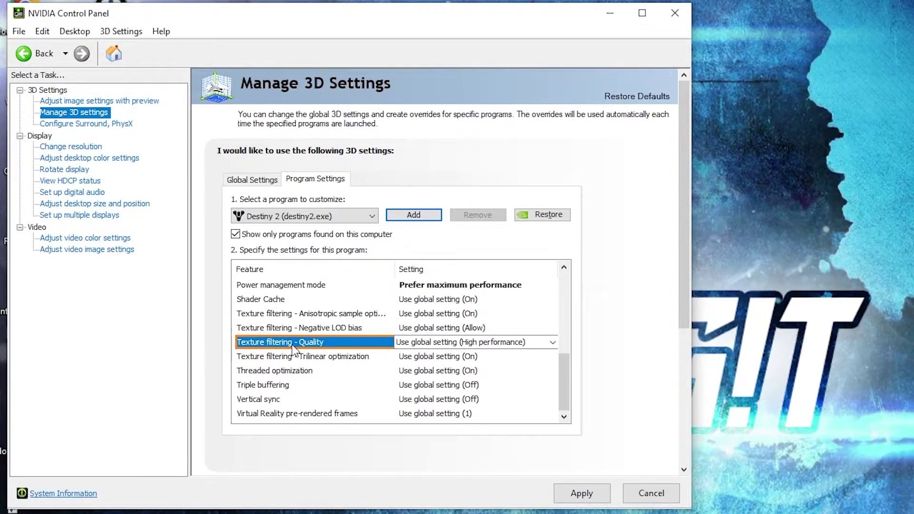
pyautogui.click(419, 342)
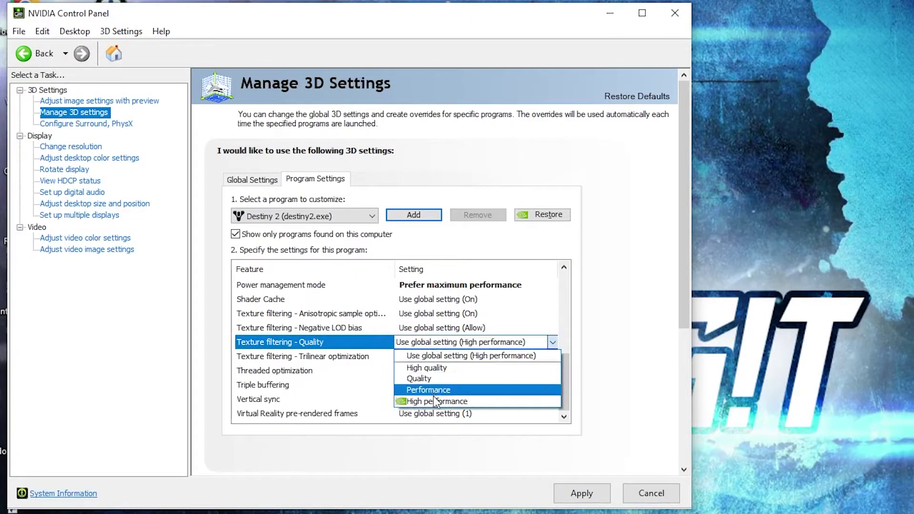
pyautogui.click(445, 402)
pyautogui.click(253, 371)
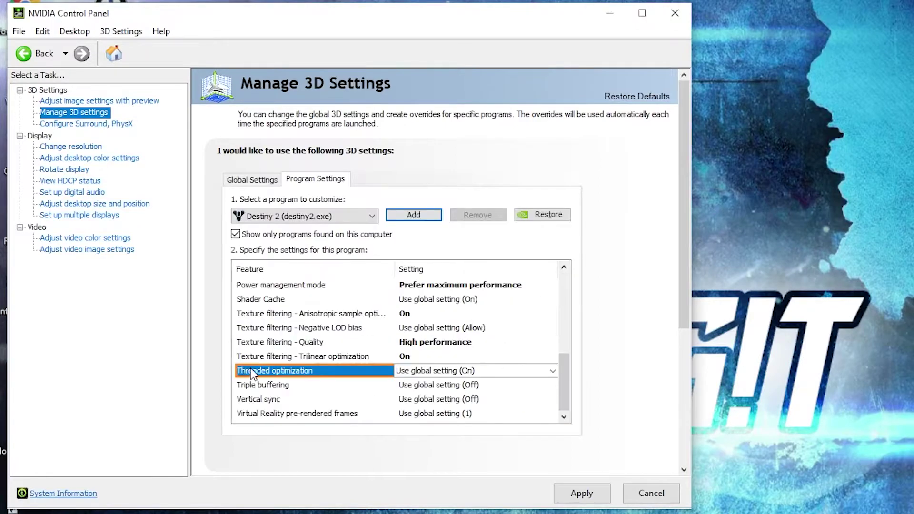
pyautogui.click(422, 370)
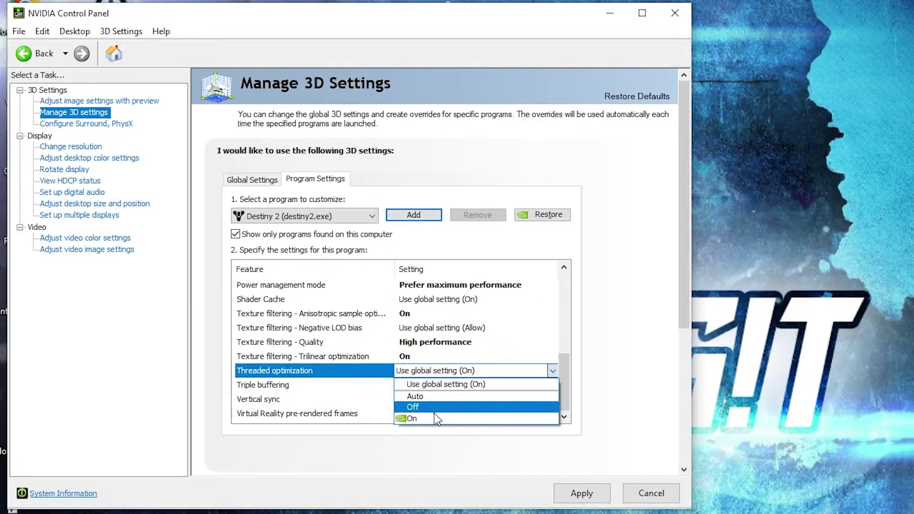
pyautogui.click(431, 418)
# Choose Destiny 2's vertical sync option and apply the program-specific 3D settings
pyautogui.click(243, 400)
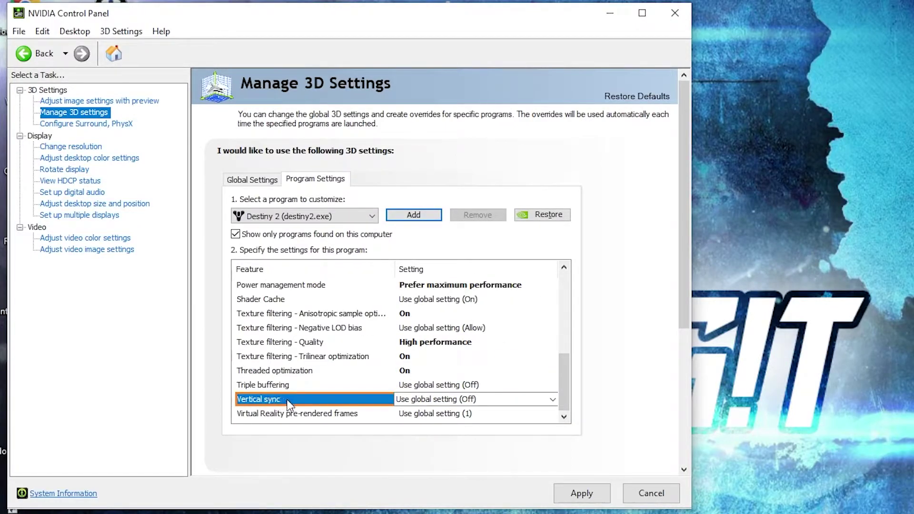
pyautogui.click(420, 399)
pyautogui.click(405, 434)
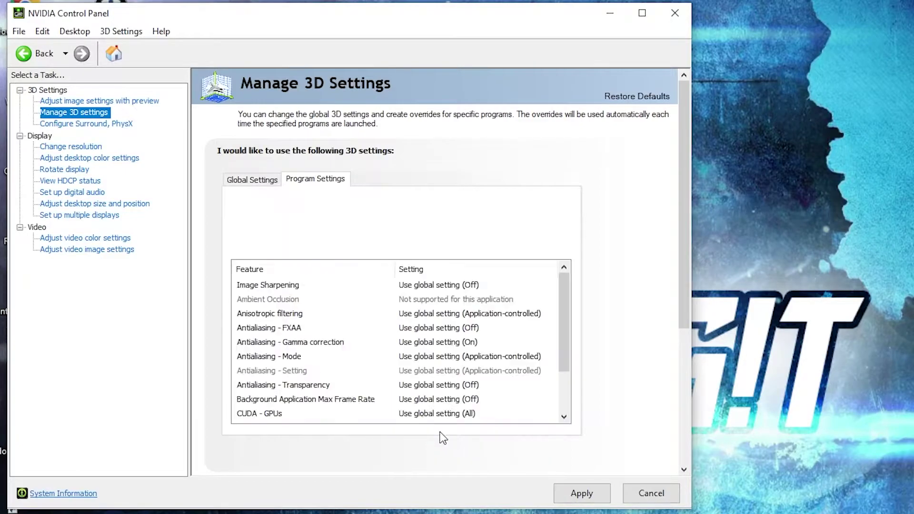
pyautogui.click(583, 493)
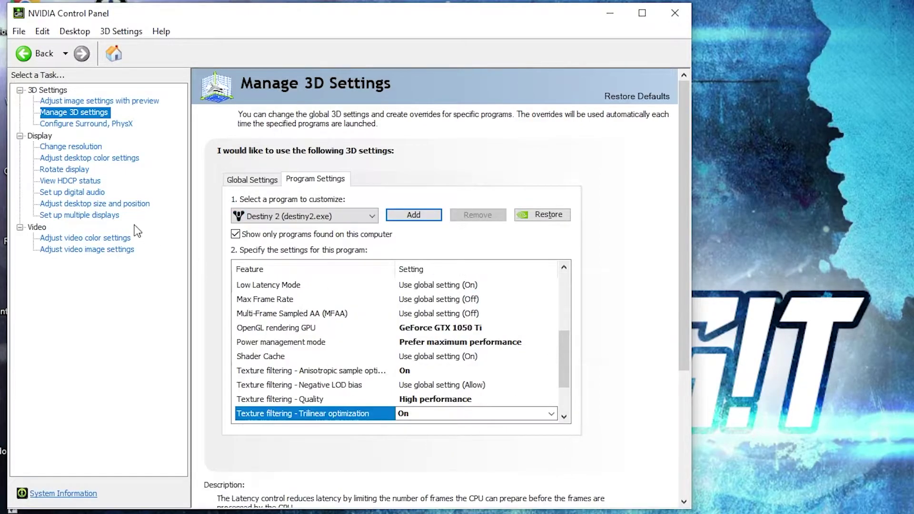
# In the desktop color settings, set digital vibrance to 70% for the Acer KG271 display and apply it
pyautogui.click(59, 159)
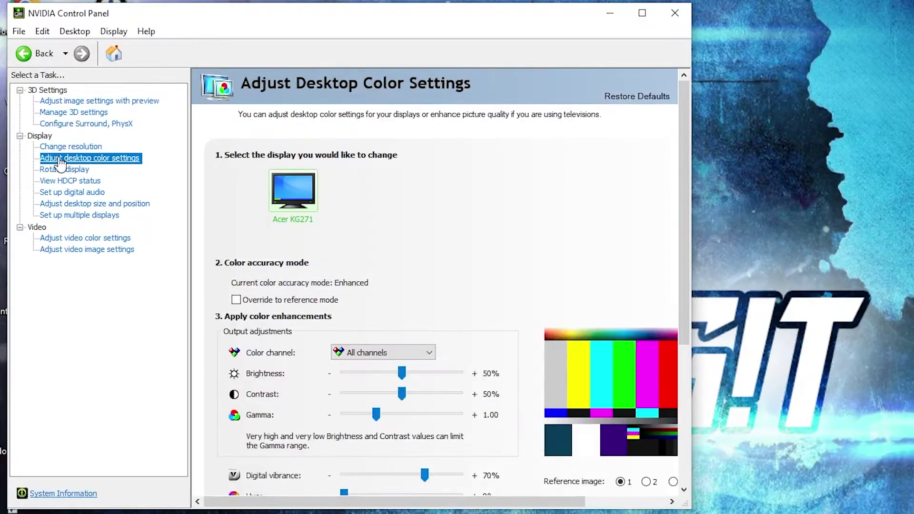
pyautogui.scroll(-2, 496, 255)
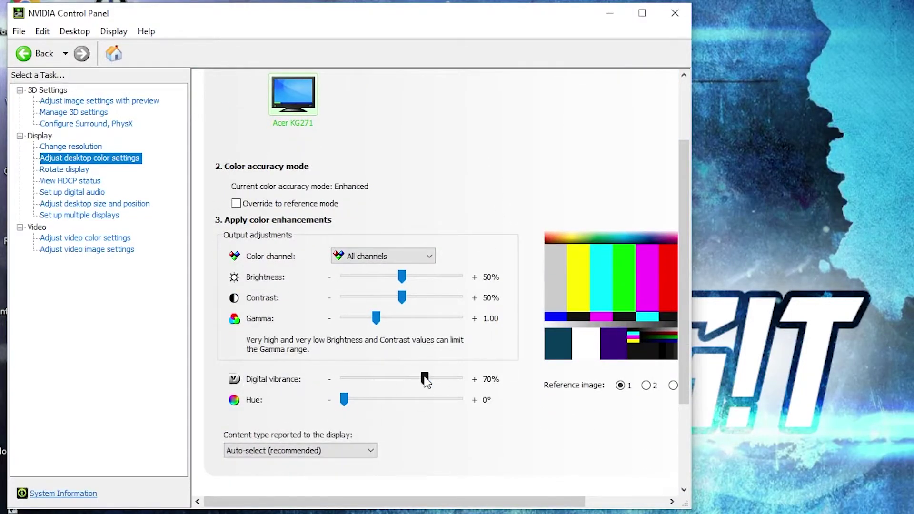
pyautogui.moveTo(423, 375); pyautogui.dragTo(425, 376)
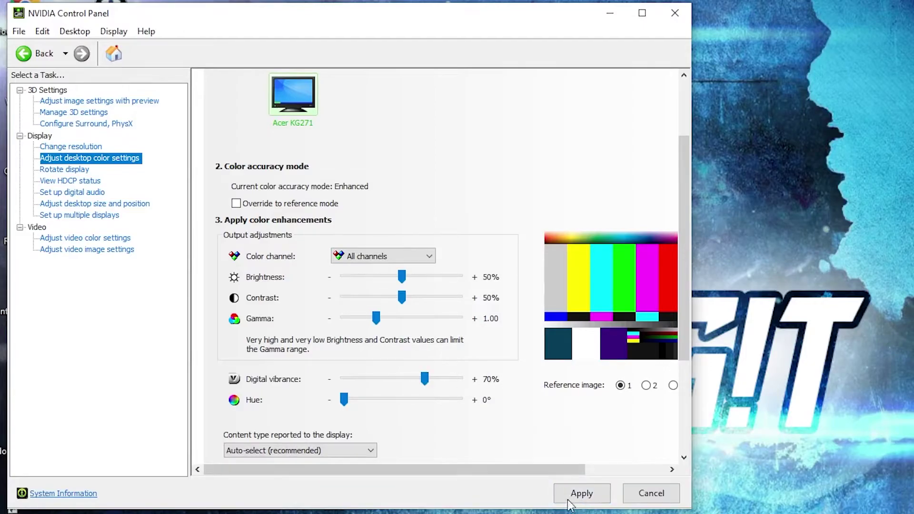
pyautogui.click(590, 495)
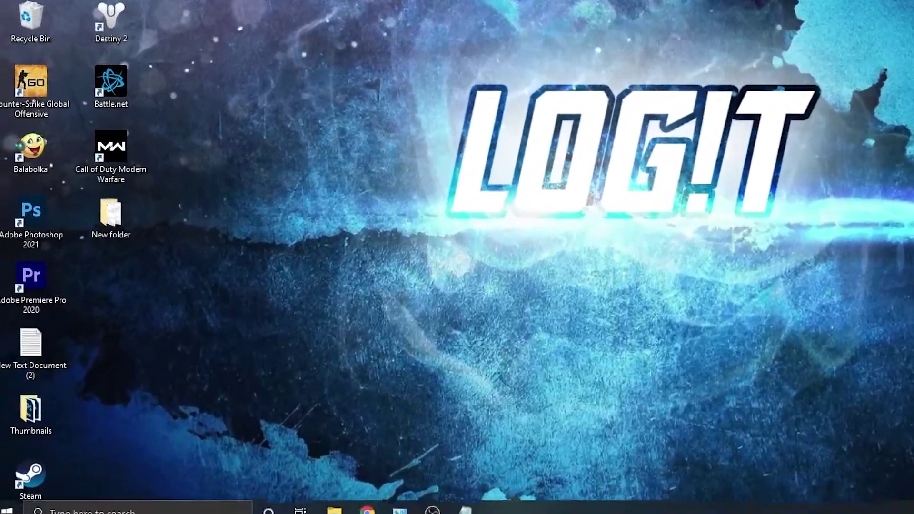
# Find Command Prompt with the search term cmd, run it as administrator, and move its window lower on the desktop
pyautogui.press('super+s')
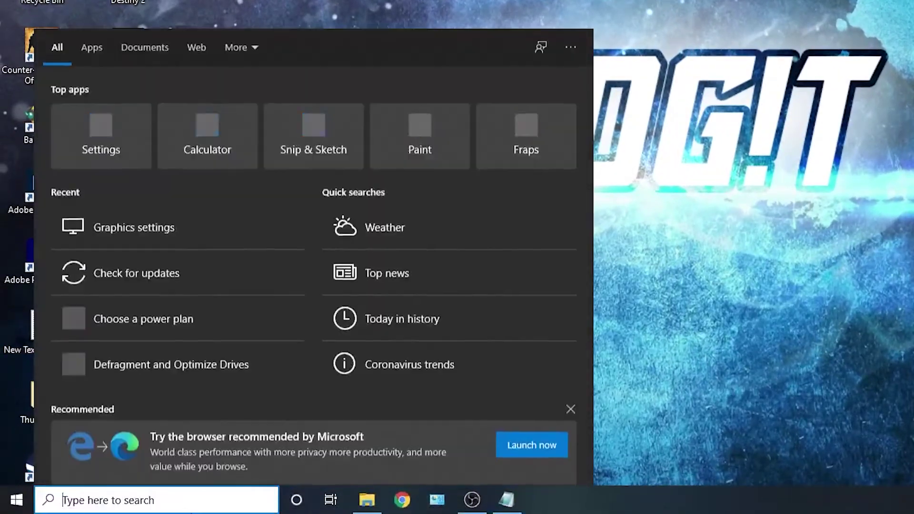
pyautogui.write('cmd')
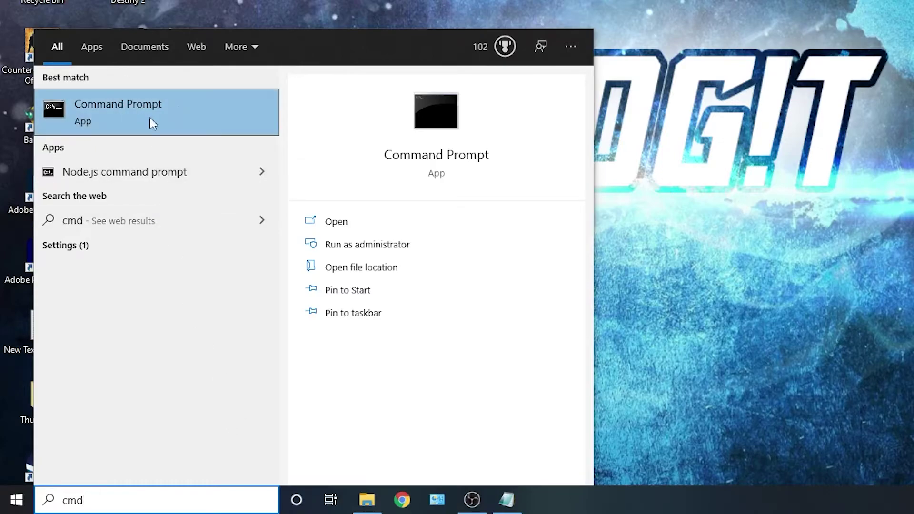
pyautogui.rightClick(185, 113)
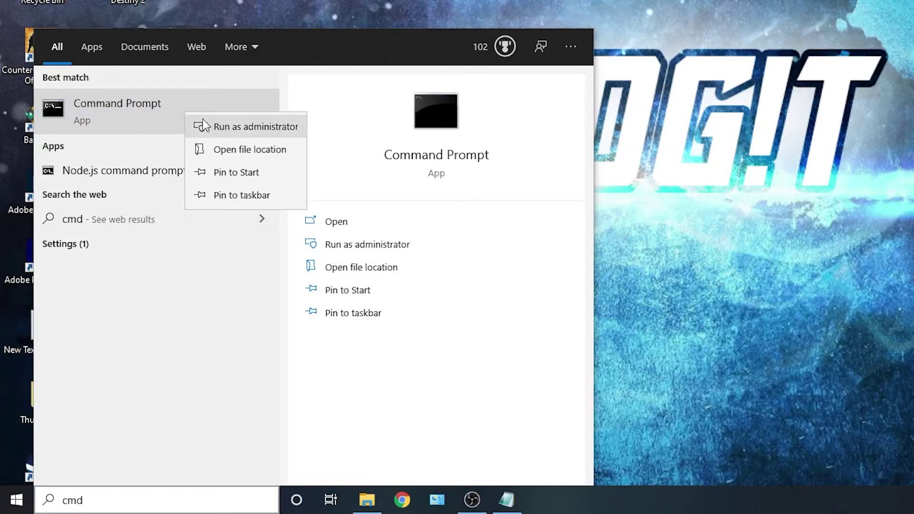
pyautogui.click(277, 127)
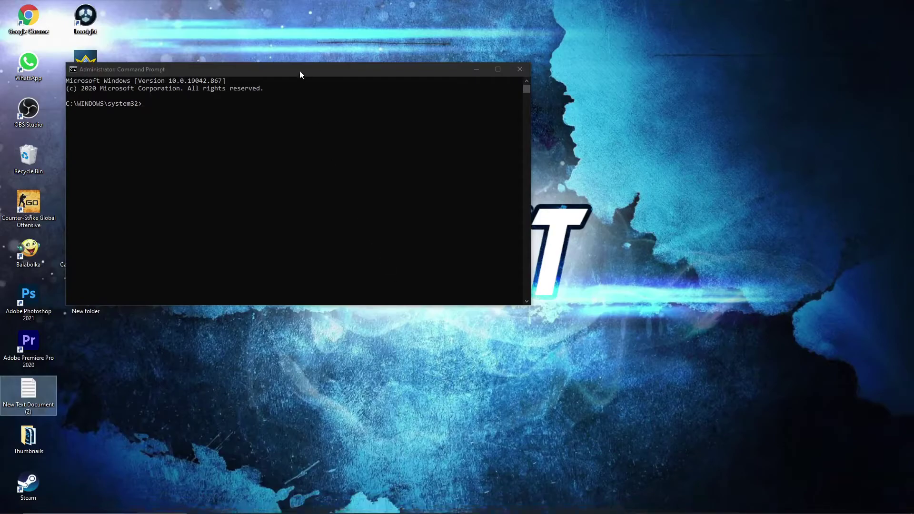
pyautogui.moveTo(299, 70); pyautogui.dragTo(255, 153)
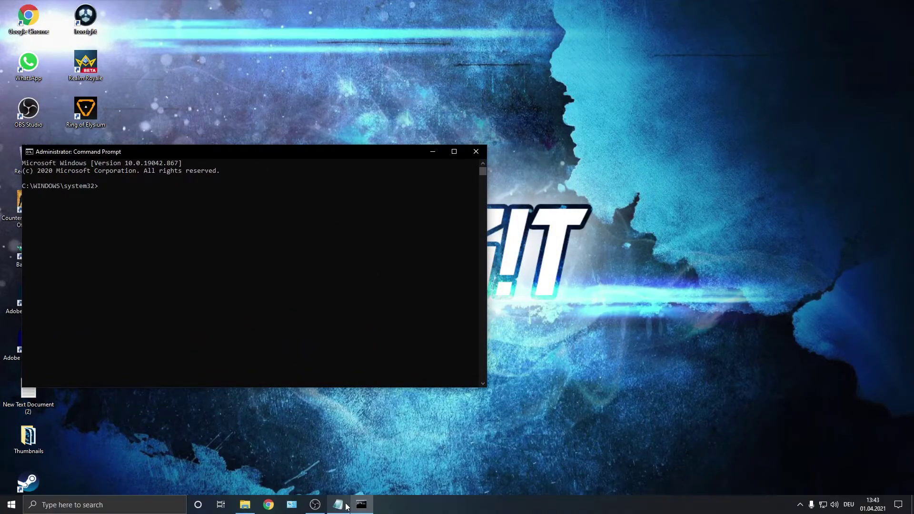
# Switch to the Notepad document and copy the command "powercfg -duplicatescheme e9a42b02-d5df-448d-aa00-03f14749eb61"
pyautogui.click(351, 505)
pyautogui.hotkey('shift', 'Home')
pyautogui.press('super+c')
pyautogui.rightClick(469, 270)
pyautogui.click(495, 298)
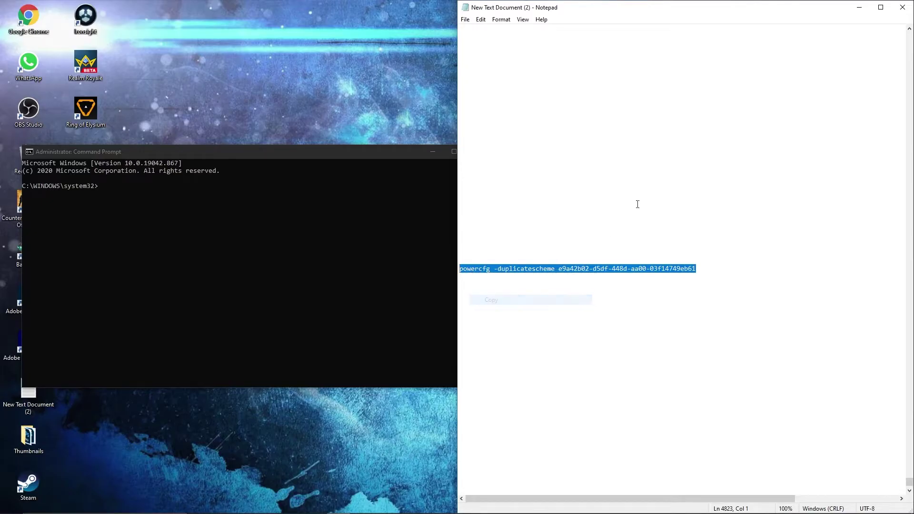
# Run the copied powercfg command in Command Prompt to add the Ultimate Performance power plan, and close the window
pyautogui.click(859, 7)
pyautogui.rightClick(133, 191)
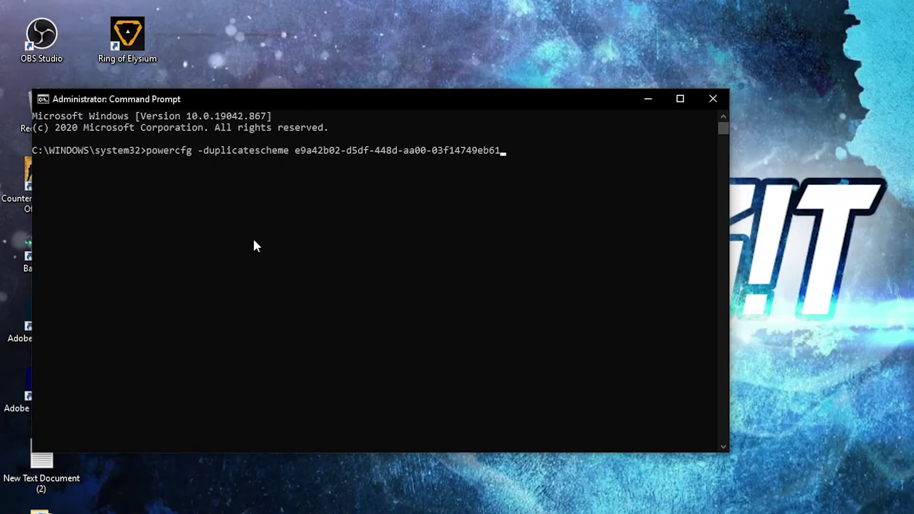
pyautogui.press('Return')
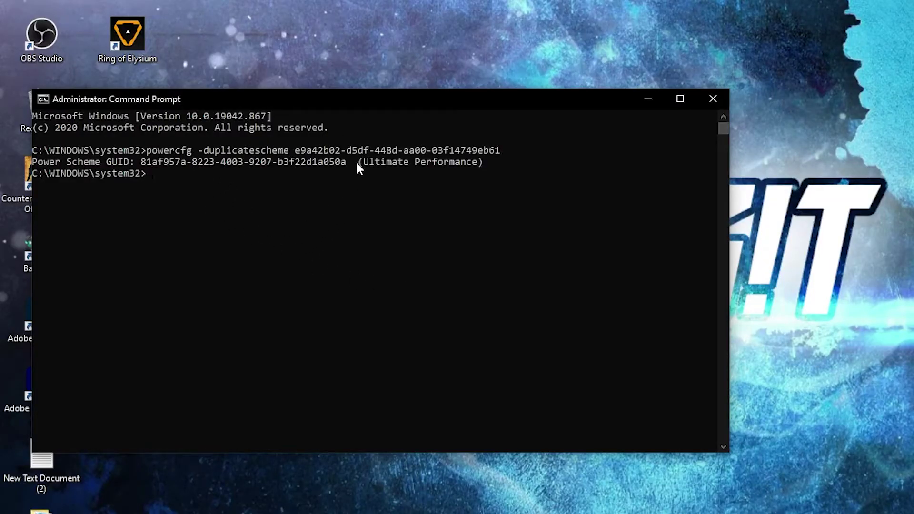
pyautogui.moveTo(359, 162); pyautogui.dragTo(471, 162)
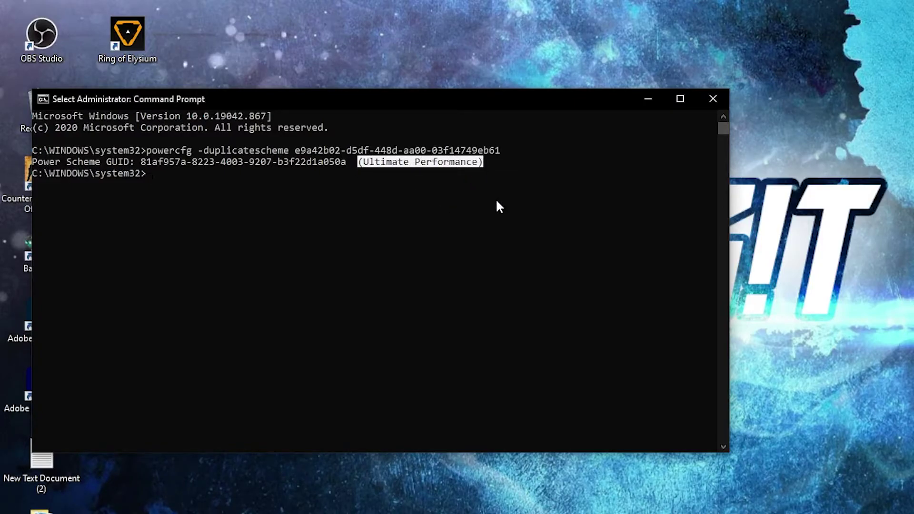
pyautogui.click(713, 99)
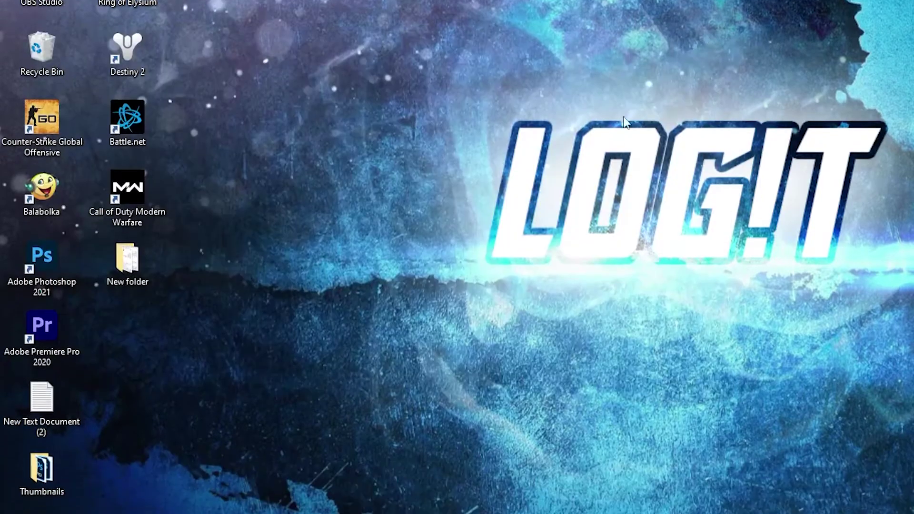
# Search Windows for "choose" and open the Choose a power plan settings
pyautogui.click(163, 496)
pyautogui.write('choose')
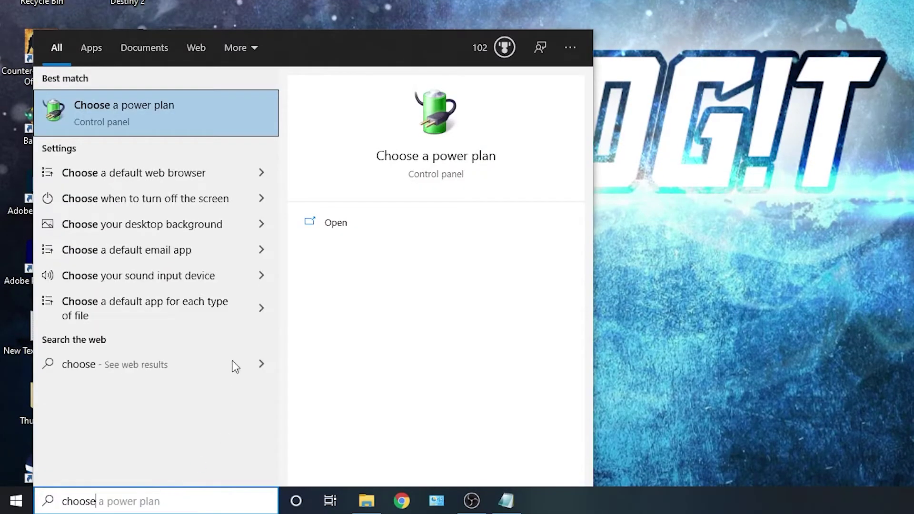
pyautogui.click(143, 115)
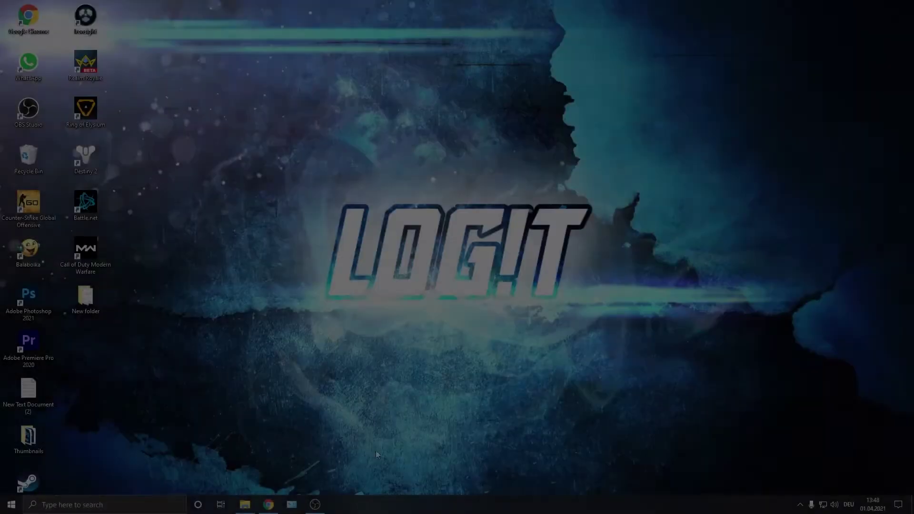
# Switch to Chrome, download the x64 version of Quick CPU, and launch the installer from the downloaded archive
pyautogui.click(269, 505)
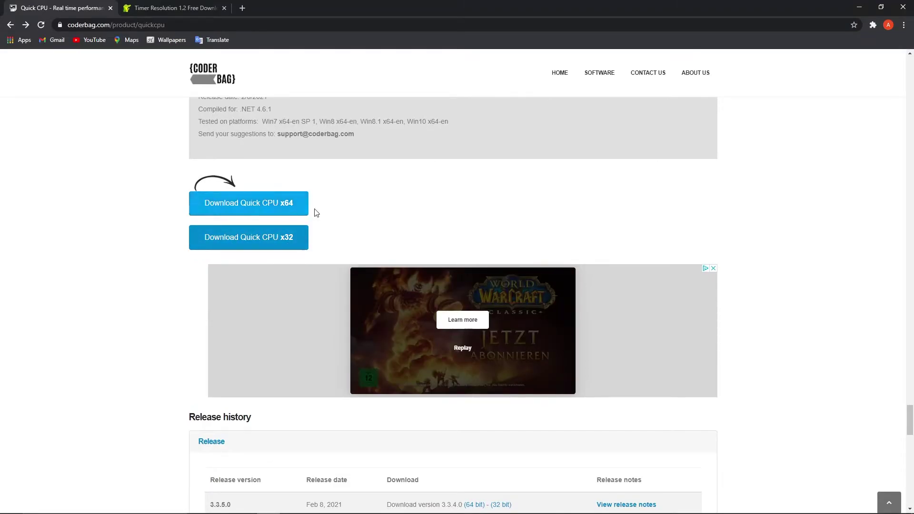
pyautogui.click(262, 206)
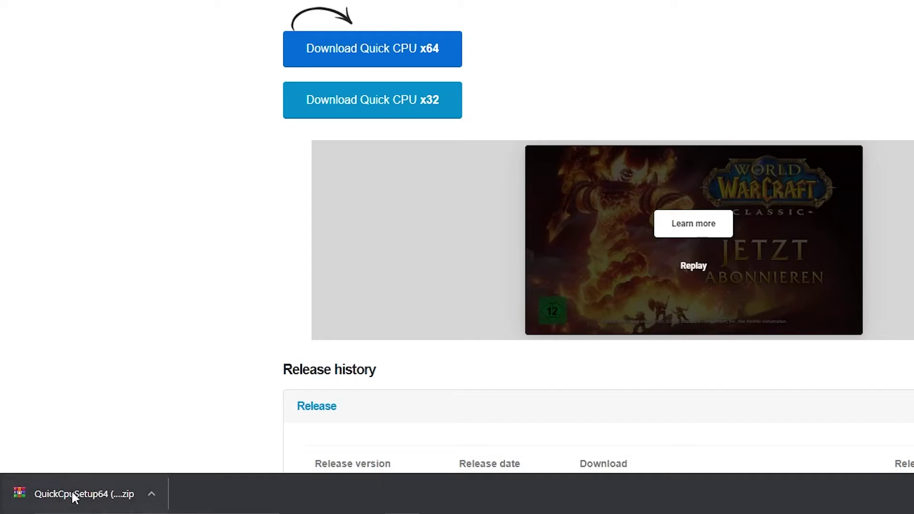
pyautogui.click(151, 494)
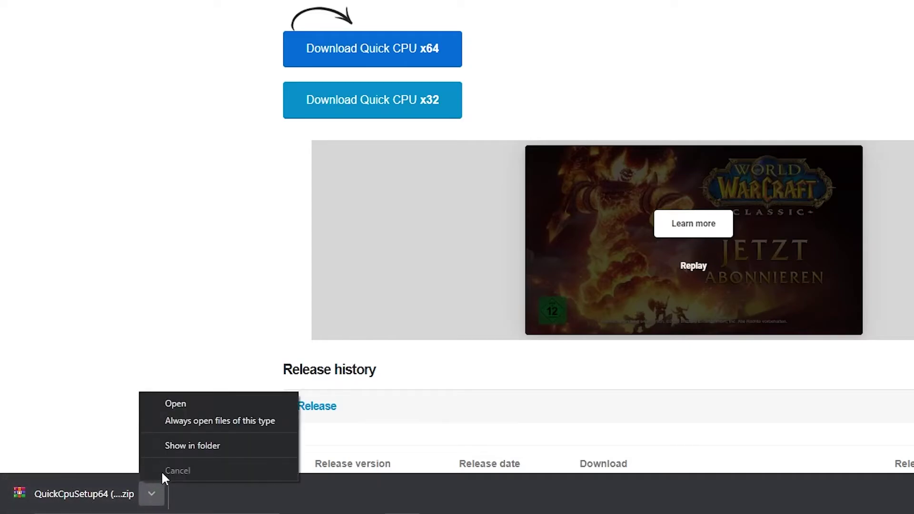
pyautogui.click(183, 403)
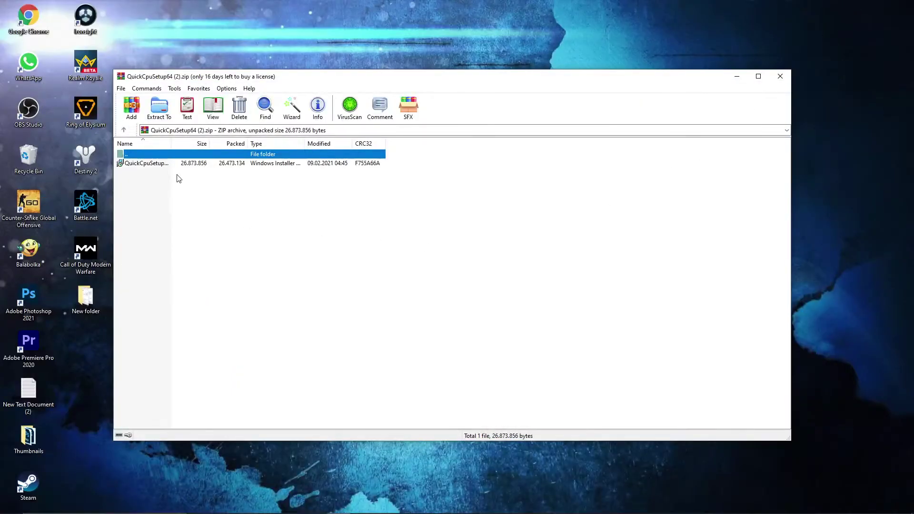
pyautogui.click(142, 164)
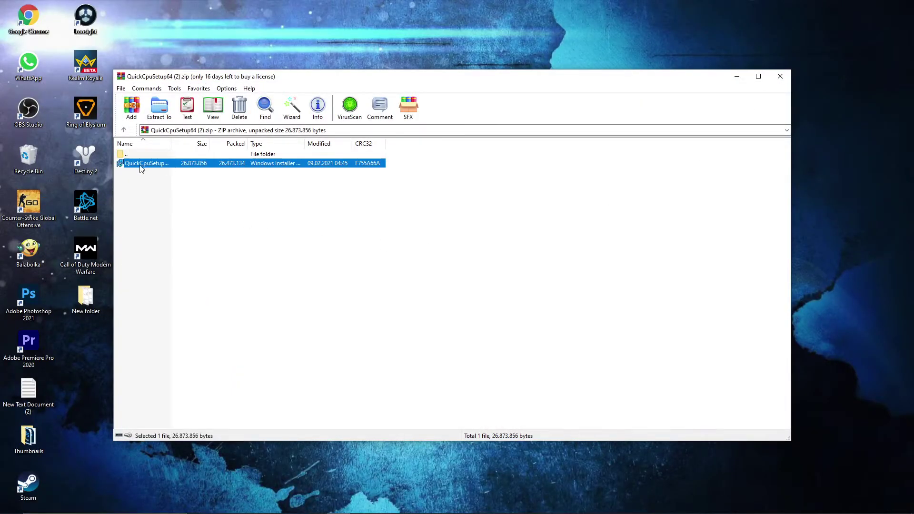
pyautogui.doubleClick(163, 165)
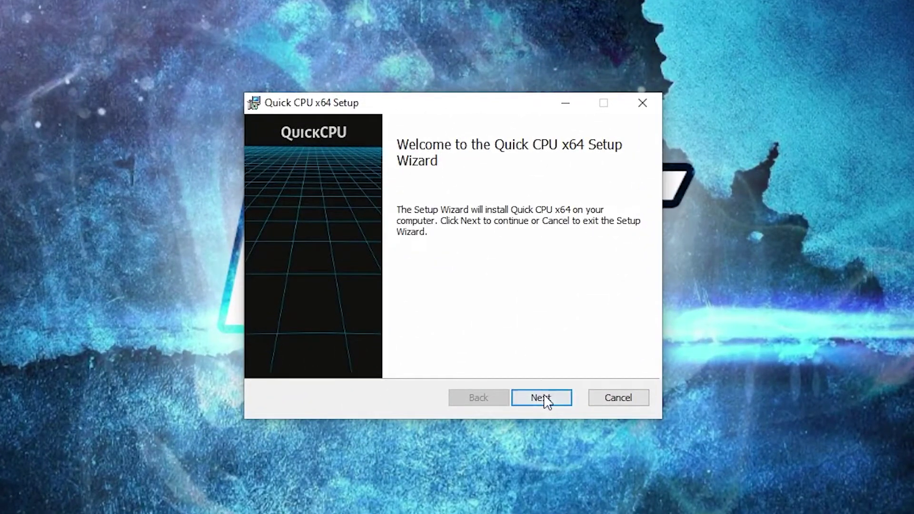
# Accept the license agreement in the Quick CPU x64 setup wizard and install the program
pyautogui.click(545, 399)
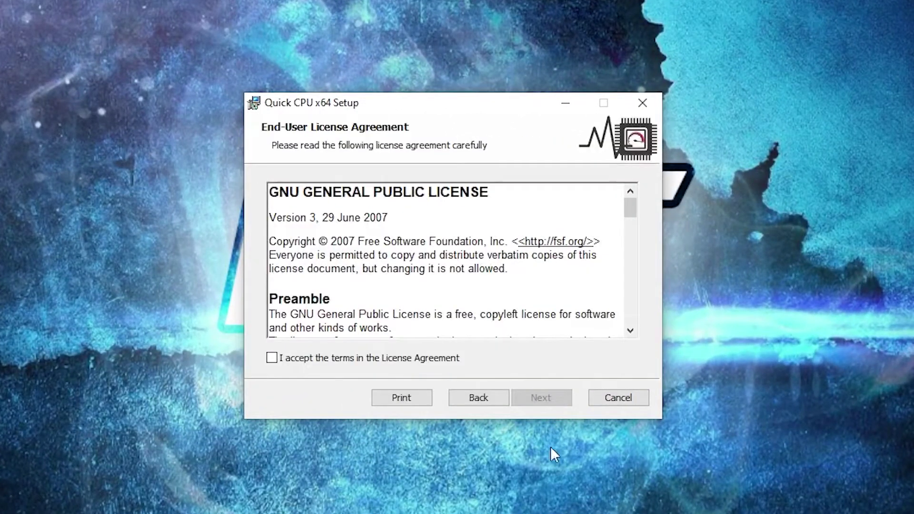
pyautogui.click(272, 358)
pyautogui.click(543, 401)
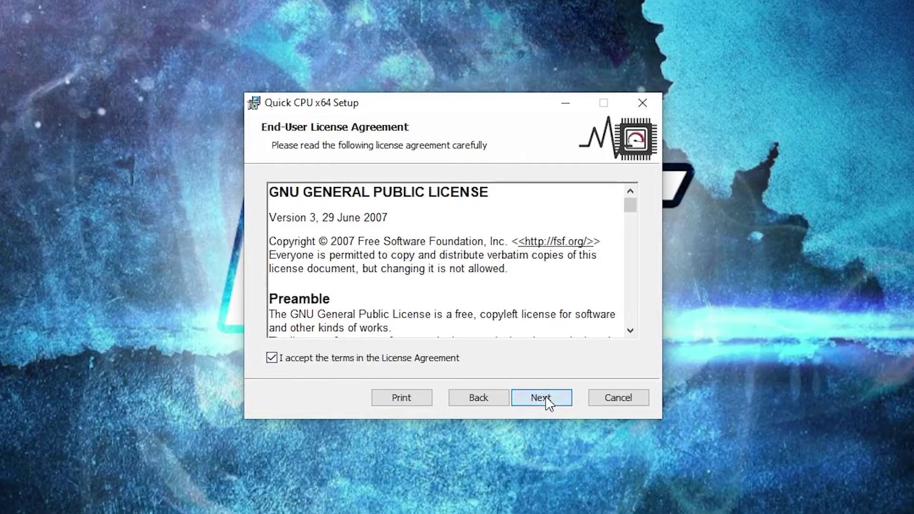
pyautogui.click(541, 399)
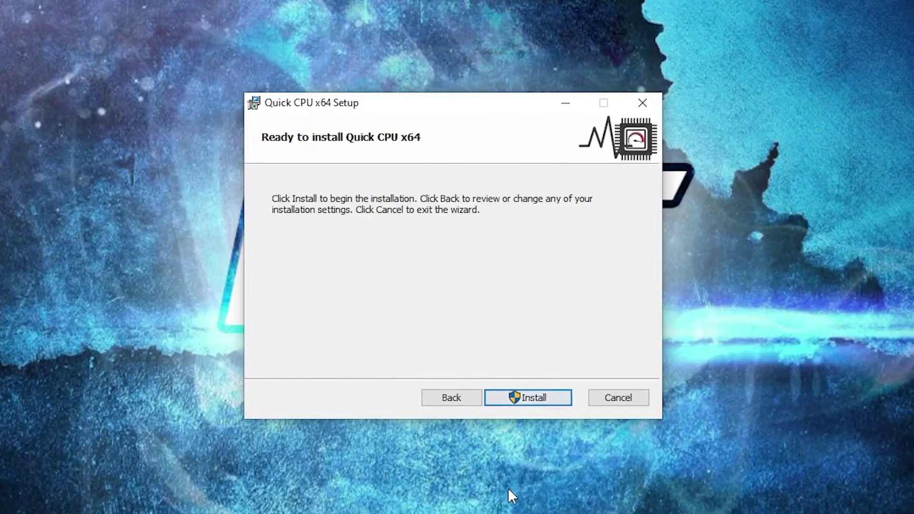
pyautogui.click(527, 403)
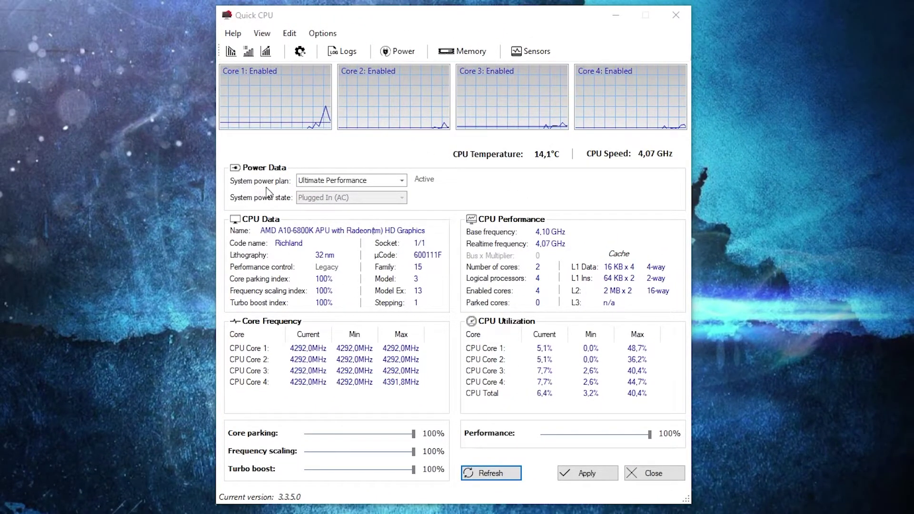
# Select Ultimate Performance as the system power plan in Quick CPU and open Windows' Choose a power plan settings
pyautogui.click(320, 186)
pyautogui.click(314, 192)
pyautogui.click(148, 506)
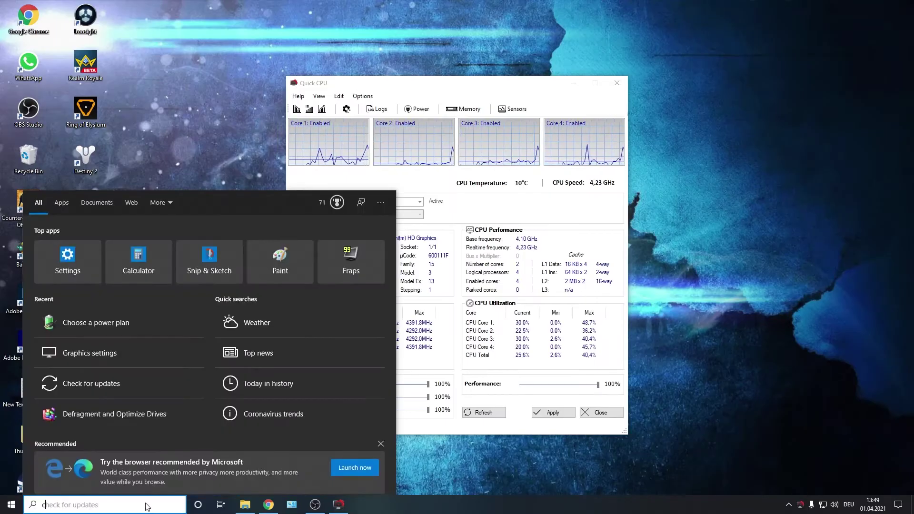
pyautogui.write('choose')
pyautogui.press('Return')
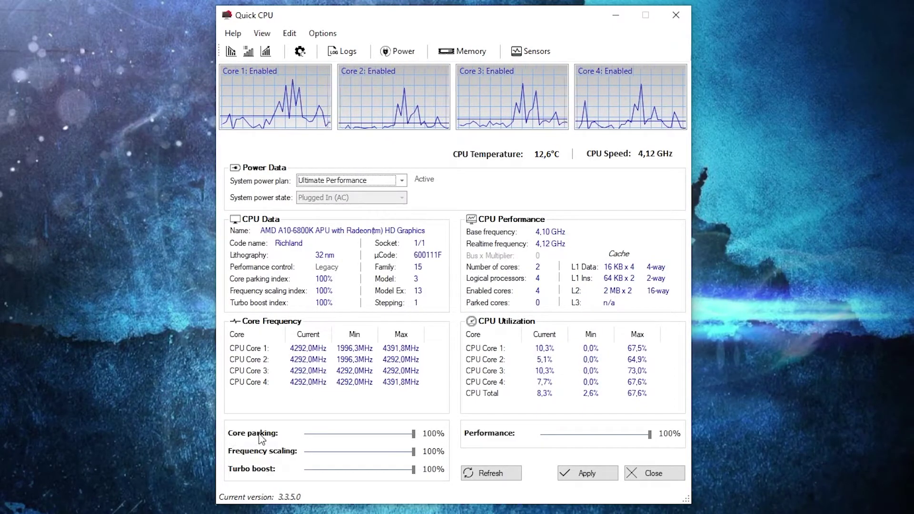
# Set core parking, frequency scaling, turbo boost and performance to 100% in Quick CPU
pyautogui.moveTo(413, 433)
pyautogui.mouseDown()
pyautogui.moveTo(378, 434)
pyautogui.moveTo(430, 438)
pyautogui.mouseUp()
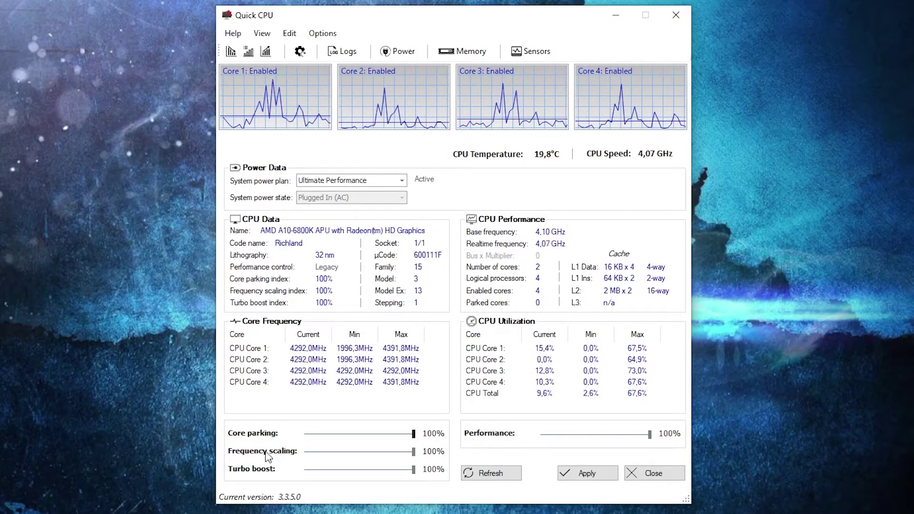
pyautogui.moveTo(415, 452)
pyautogui.mouseDown()
pyautogui.moveTo(377, 454)
pyautogui.moveTo(426, 453)
pyautogui.mouseUp()
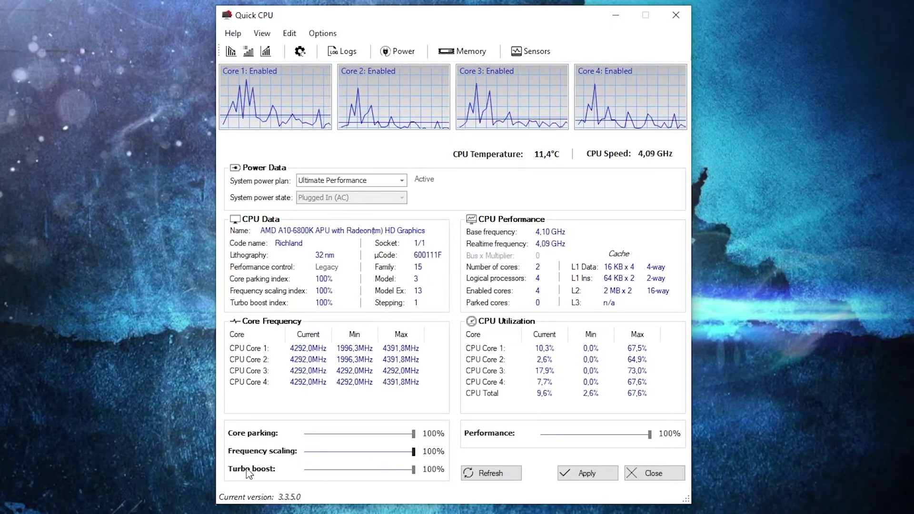
pyautogui.moveTo(413, 474)
pyautogui.mouseDown()
pyautogui.moveTo(380, 473)
pyautogui.moveTo(426, 472)
pyautogui.mouseUp()
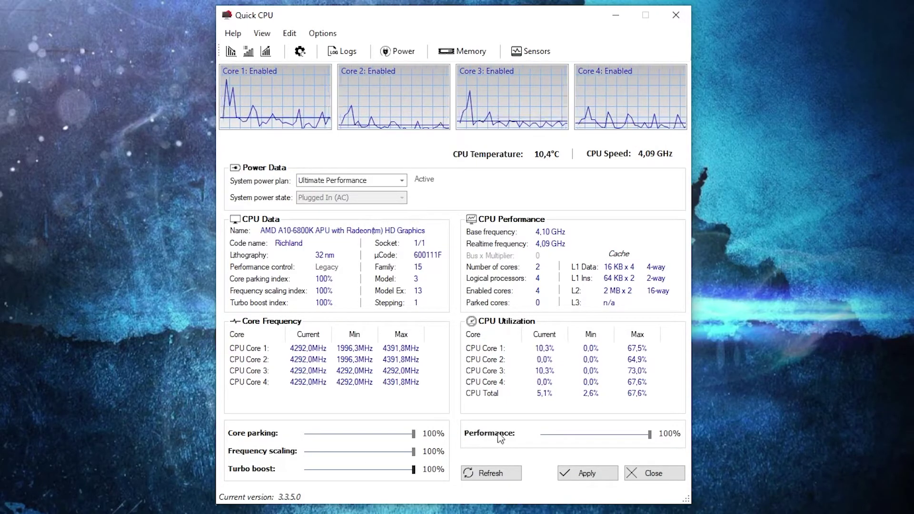
pyautogui.moveTo(651, 437)
pyautogui.mouseDown()
pyautogui.moveTo(640, 437)
pyautogui.moveTo(656, 435)
pyautogui.mouseUp()
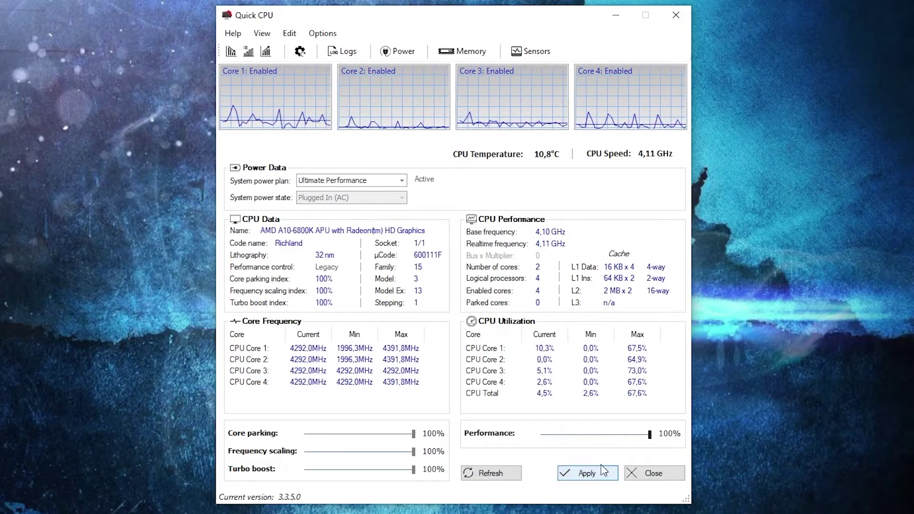
# Apply the new Quick CPU core and performance settings and dismiss the confirmation
pyautogui.click(575, 475)
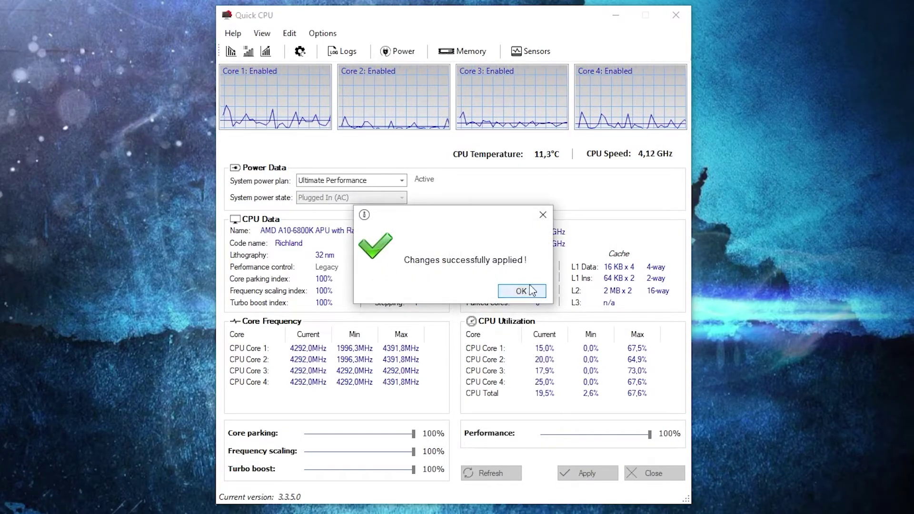
pyautogui.click(526, 292)
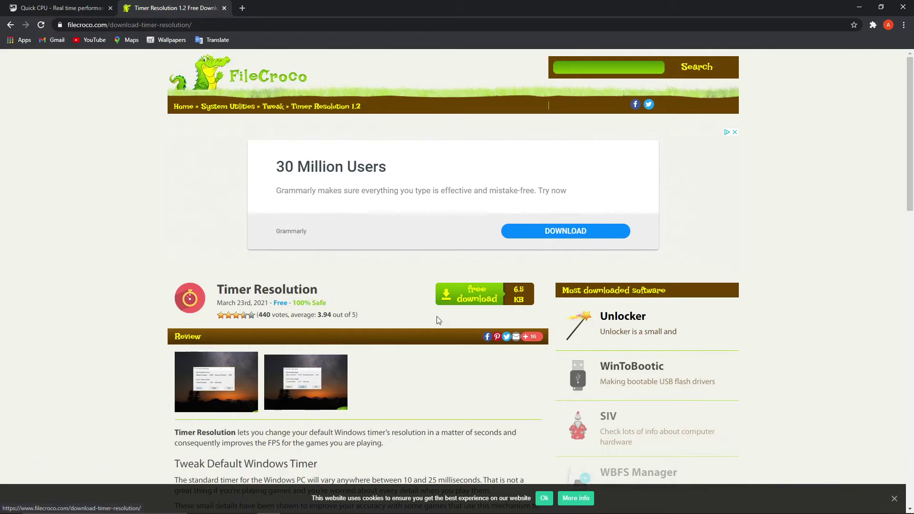
# Switch to Chrome, download Timer Resolution from FileCroco's internal mirror, and launch the program from the downloaded TimerResolution archive
pyautogui.click(473, 297)
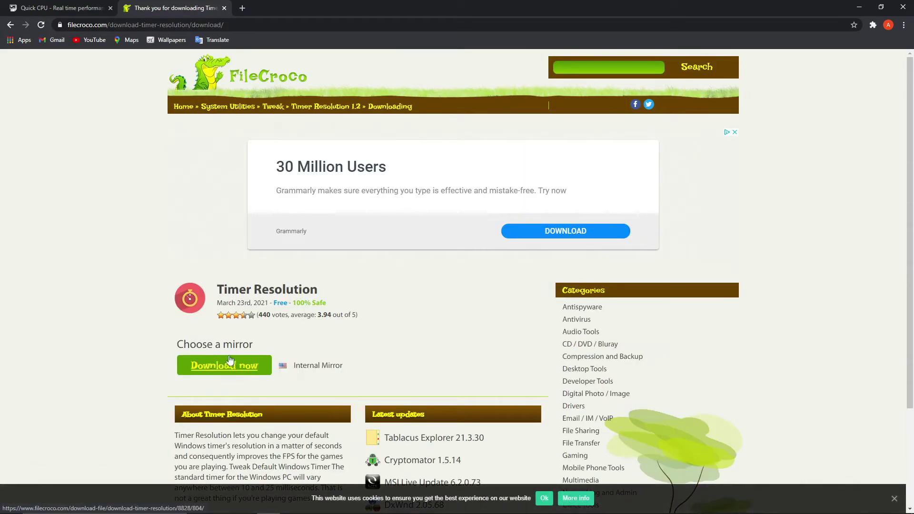
pyautogui.click(227, 366)
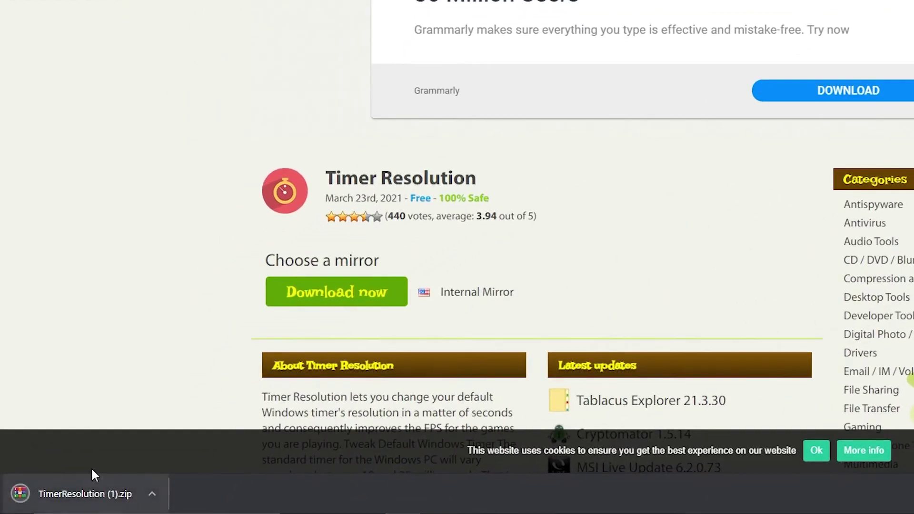
pyautogui.click(151, 494)
pyautogui.click(190, 404)
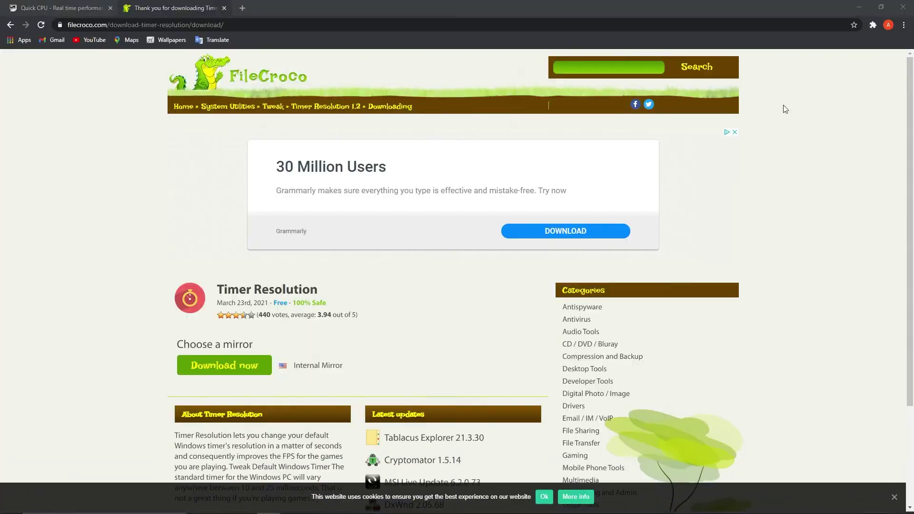
pyautogui.doubleClick(173, 164)
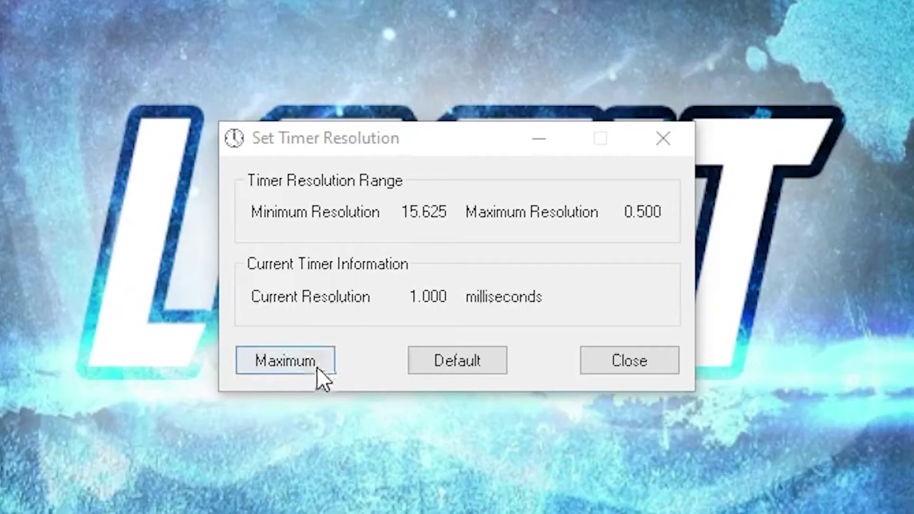
# Set the Windows timer to its maximum resolution of 0.500 milliseconds and minimize the Set Timer Resolution window
pyautogui.click(292, 369)
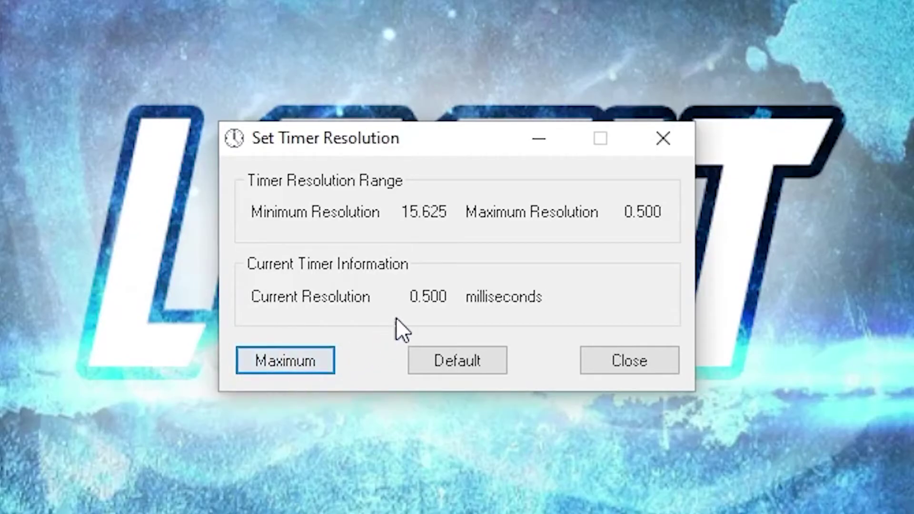
pyautogui.doubleClick(415, 293)
pyautogui.click(448, 296)
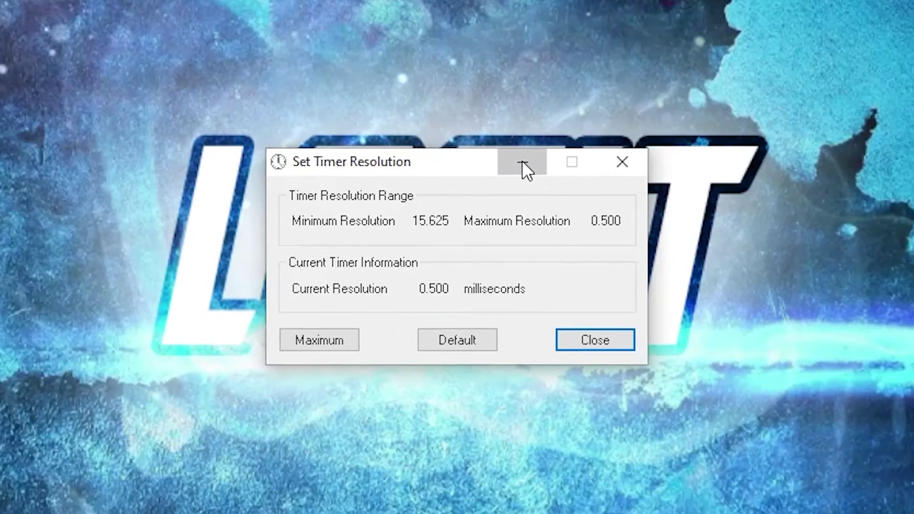
pyautogui.click(537, 145)
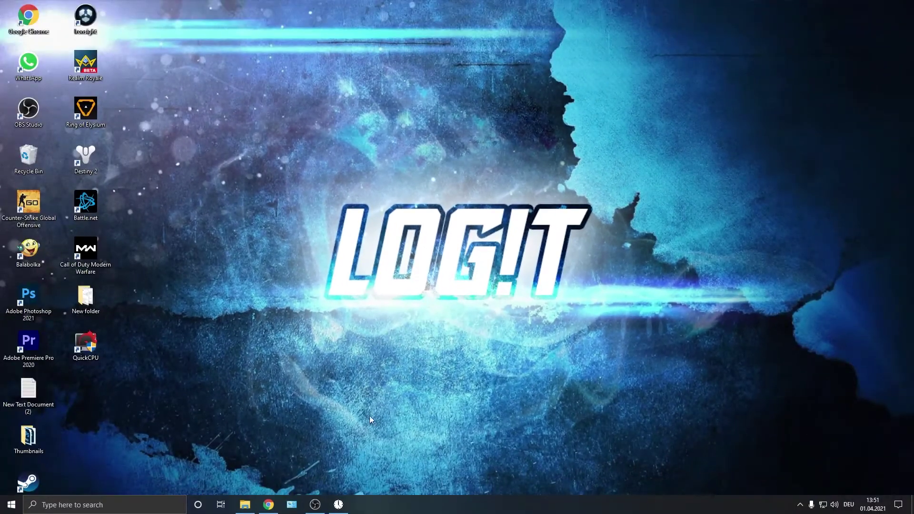
# Restore the Set Timer Resolution window, reset the timer to its default resolution, and close the program
pyautogui.click(347, 505)
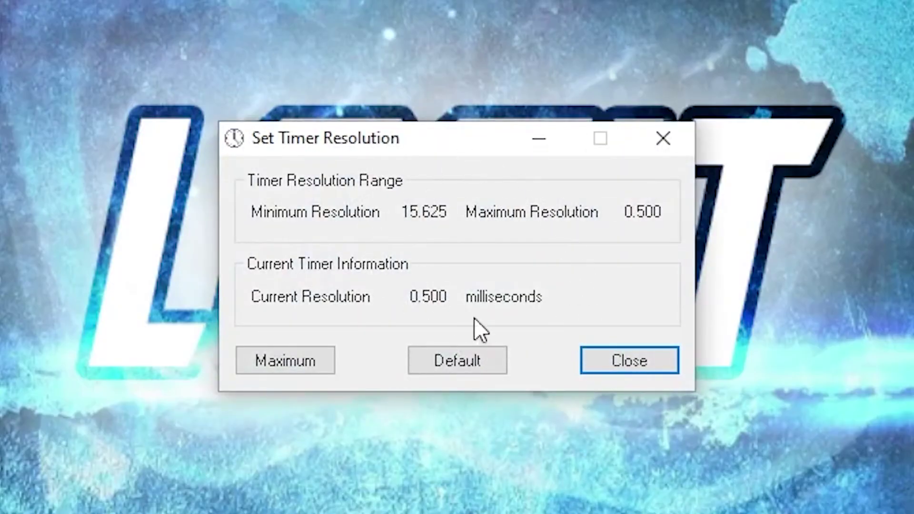
pyautogui.click(457, 363)
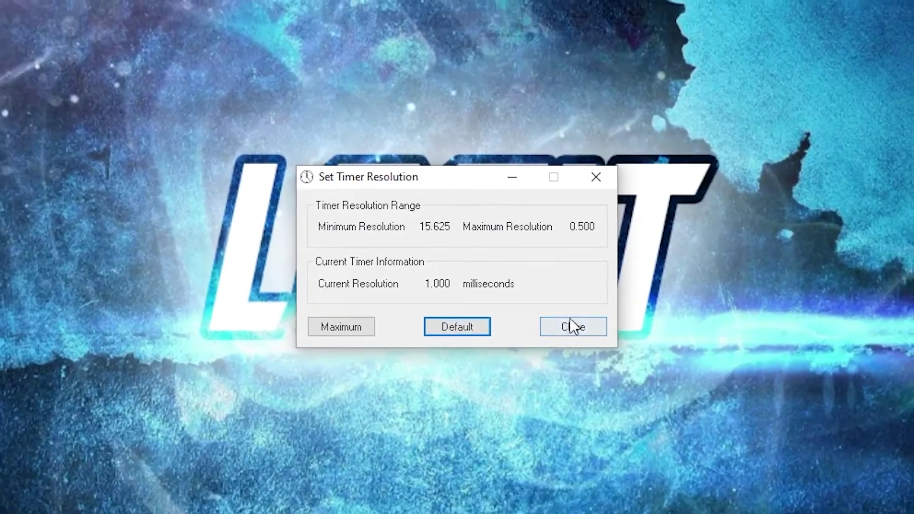
pyautogui.click(571, 320)
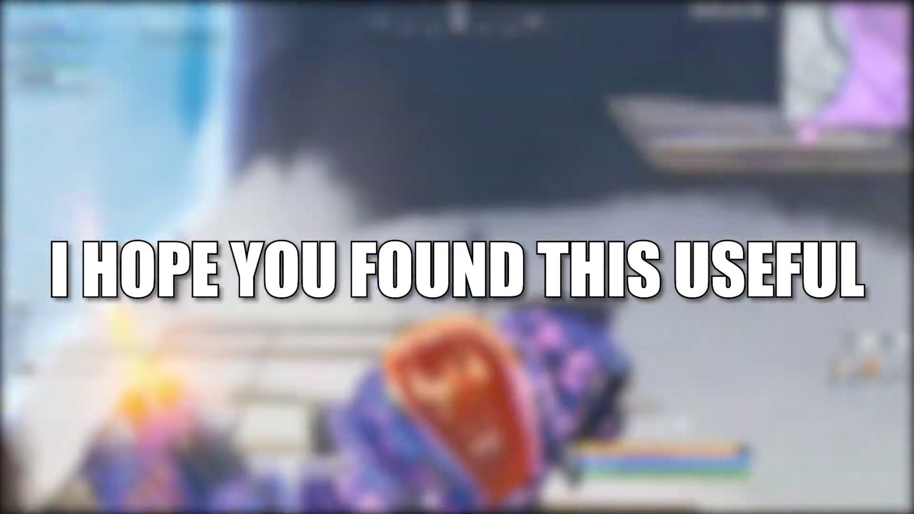